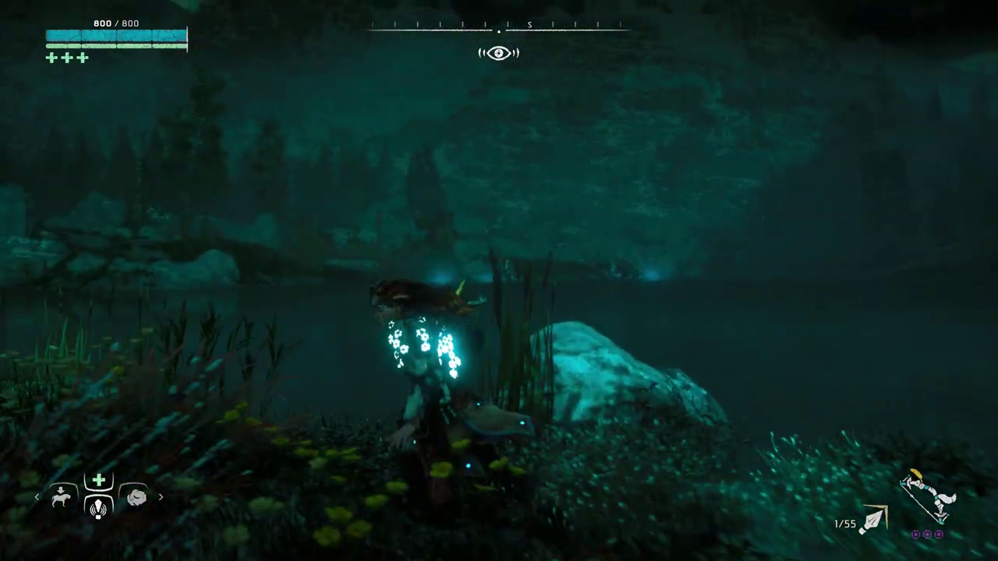
pyautogui.rightClick(500, 281)
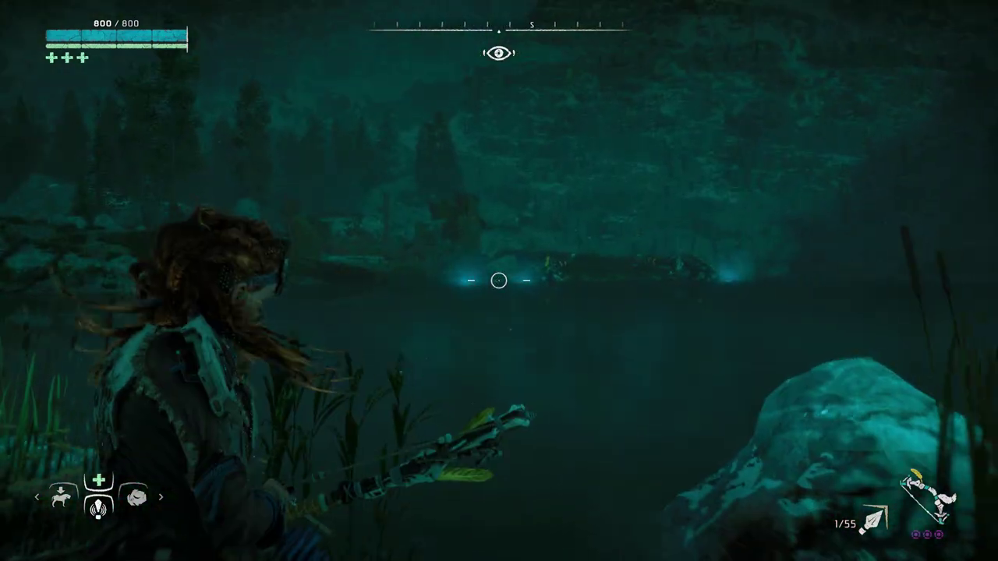
pyautogui.click(500, 280)
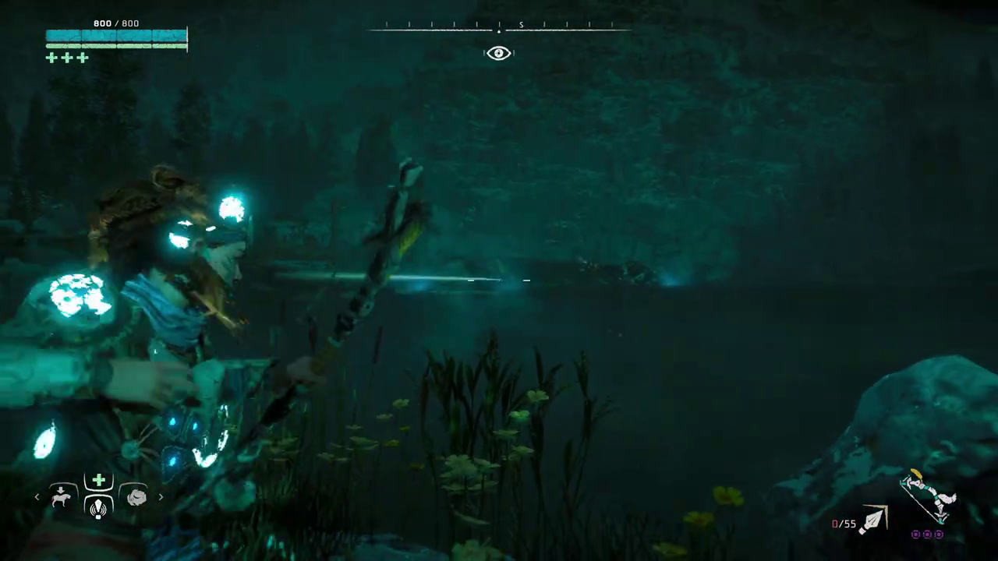
pyautogui.click(499, 280)
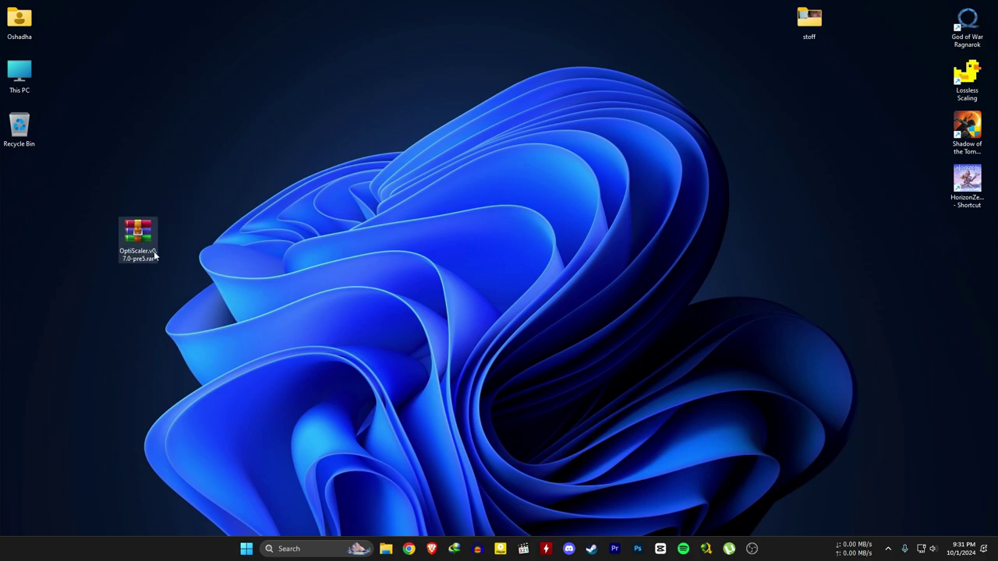
# Open the Horizon Zero Dawn install folder from its desktop shortcut and move the window clear of the OptiScaler archive
pyautogui.rightClick(971, 192)
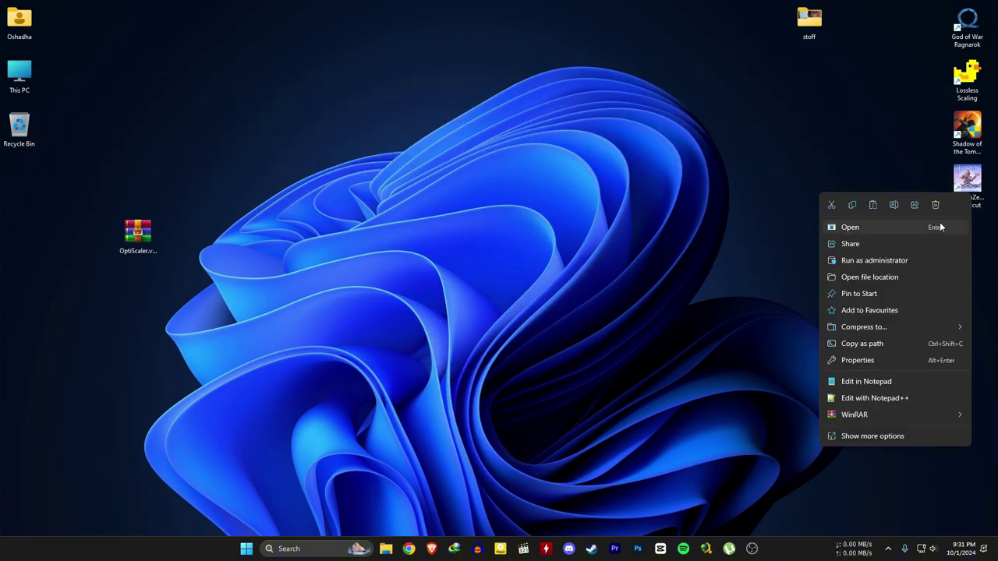
pyautogui.click(870, 278)
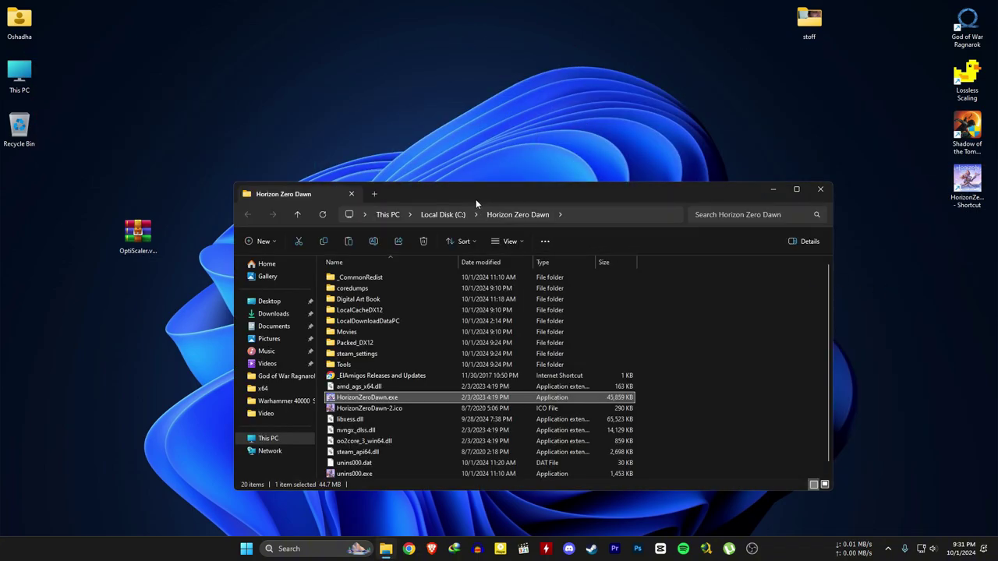
pyautogui.moveTo(476, 199); pyautogui.dragTo(489, 144)
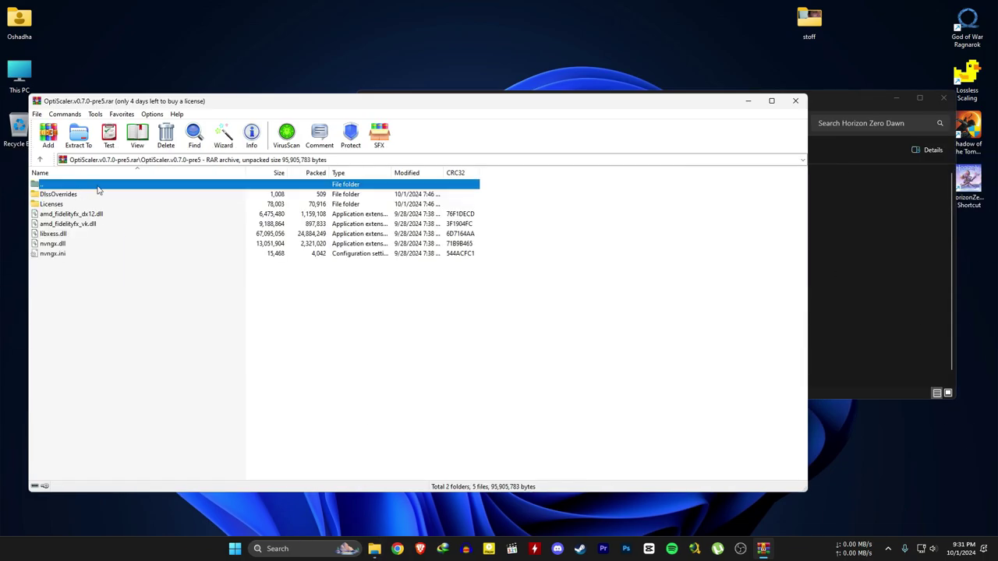
# Extract all files and folders from the OptiScaler.v0.7.0-pre5 archive into the Horizon Zero Dawn folder, replacing the existing libxess.dll
pyautogui.moveTo(74, 271); pyautogui.dragTo(76, 197)
pyautogui.moveTo(905, 301); pyautogui.dragTo(905, 304)
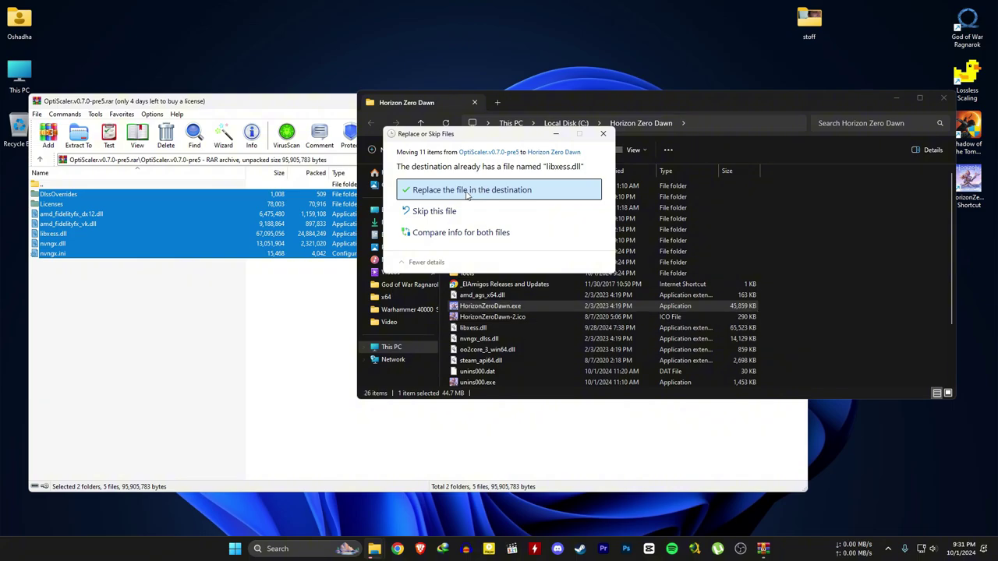
pyautogui.click(412, 171)
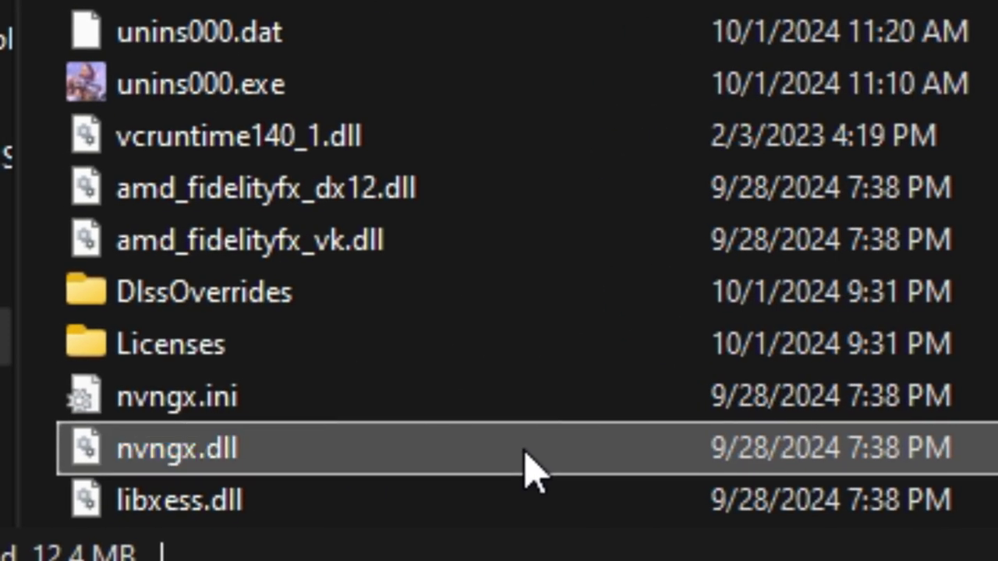
# Rename nvngx.dll in the game folder to dxgi.dll
pyautogui.rightClick(432, 364)
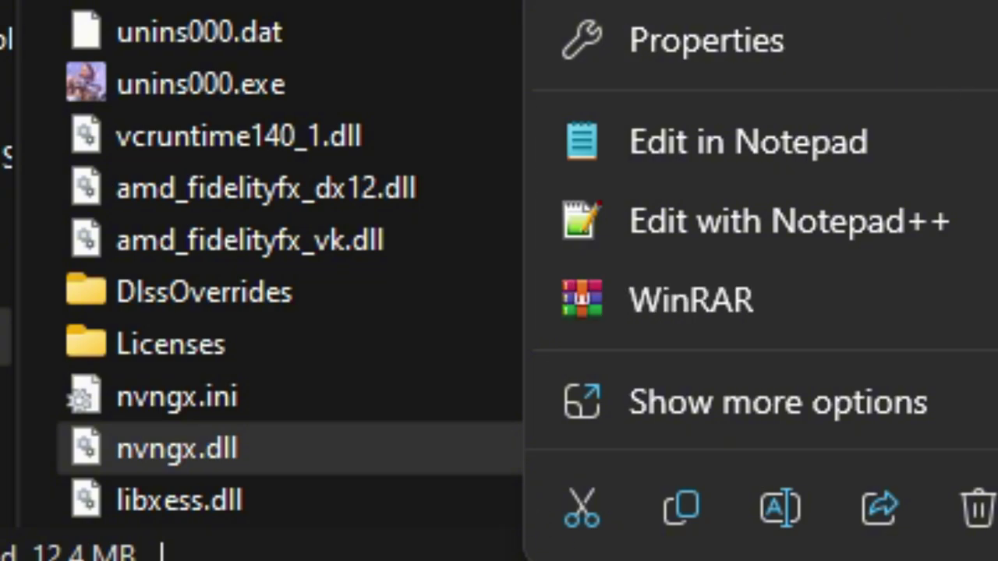
pyautogui.click(780, 390)
pyautogui.click(662, 287)
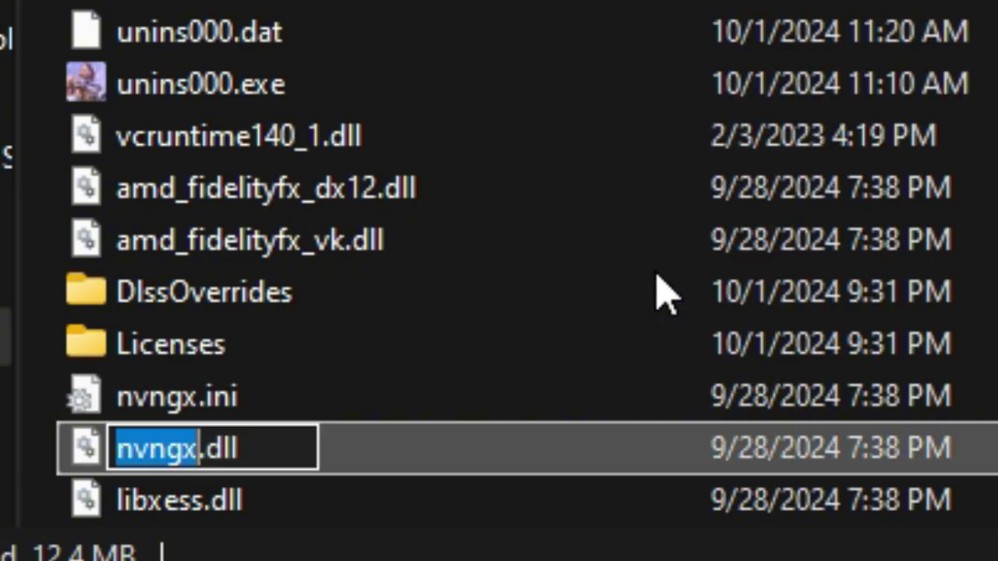
pyautogui.write('d')
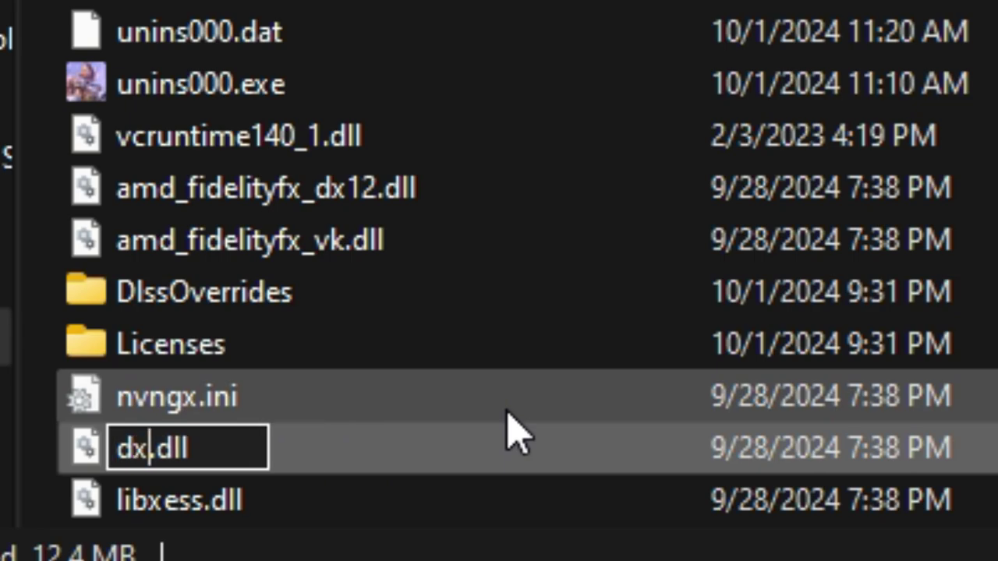
pyautogui.write('xgi')
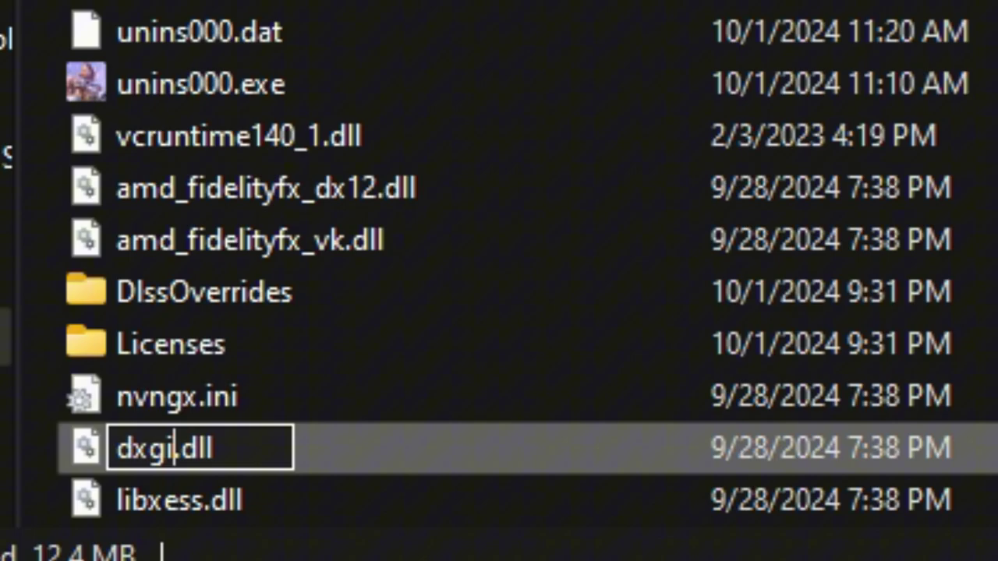
pyautogui.press('Return')
# Make a copy of nvngx_dlss.dll in the same game folder
pyautogui.scroll(2, 669, 200)
pyautogui.scroll(-1, 631, 216)
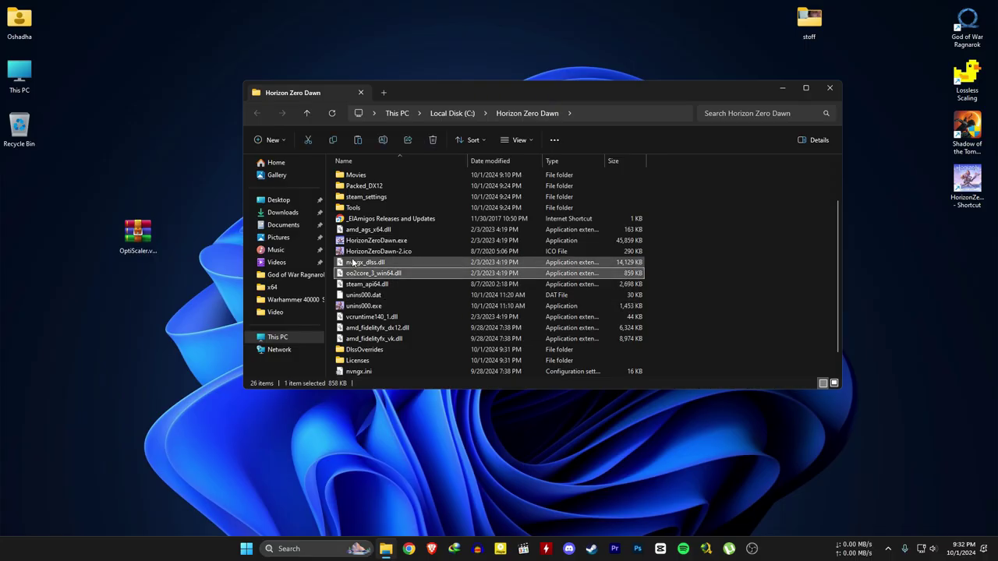
pyautogui.click(355, 264)
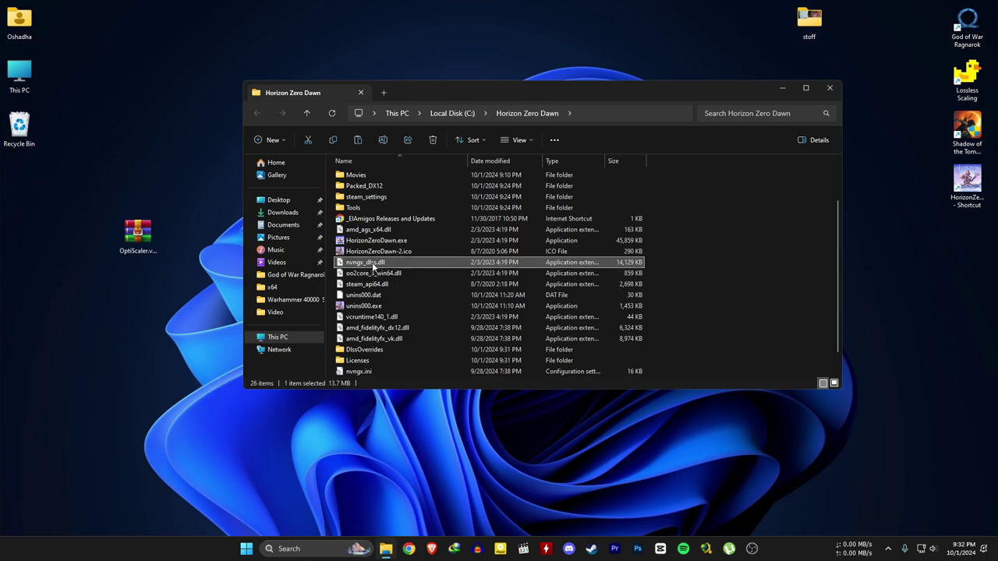
pyautogui.rightClick(376, 264)
pyautogui.click(406, 275)
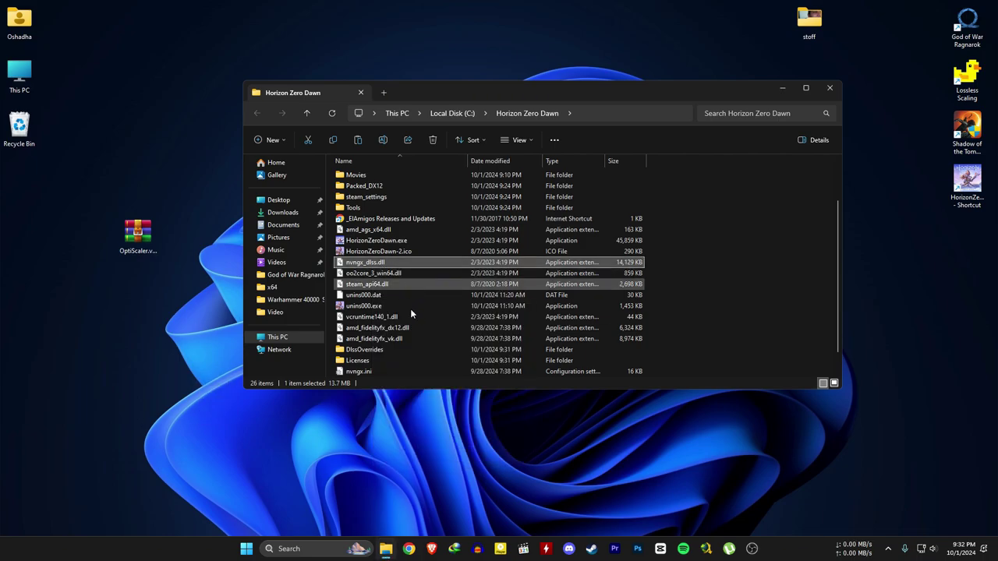
pyautogui.rightClick(712, 297)
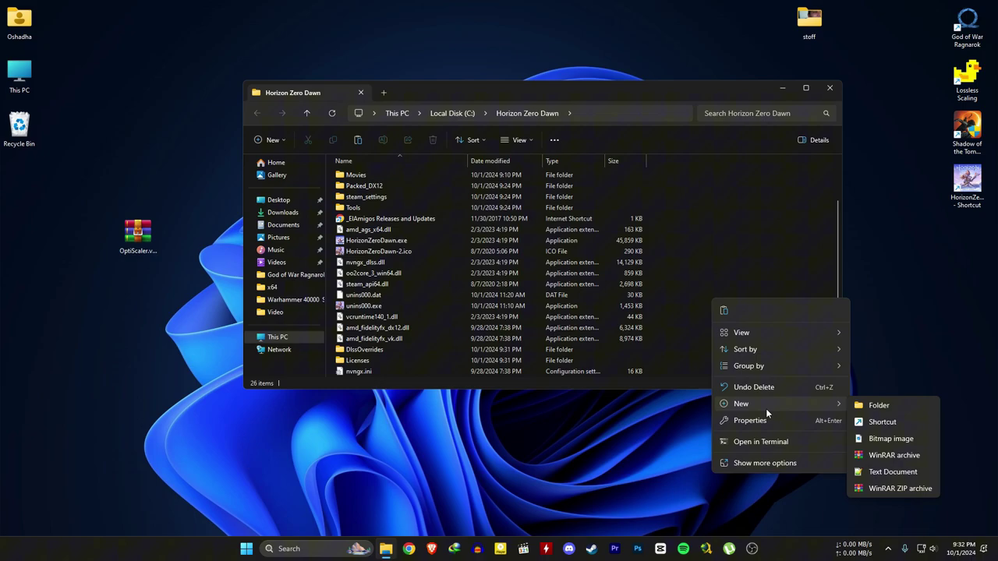
pyautogui.click(724, 310)
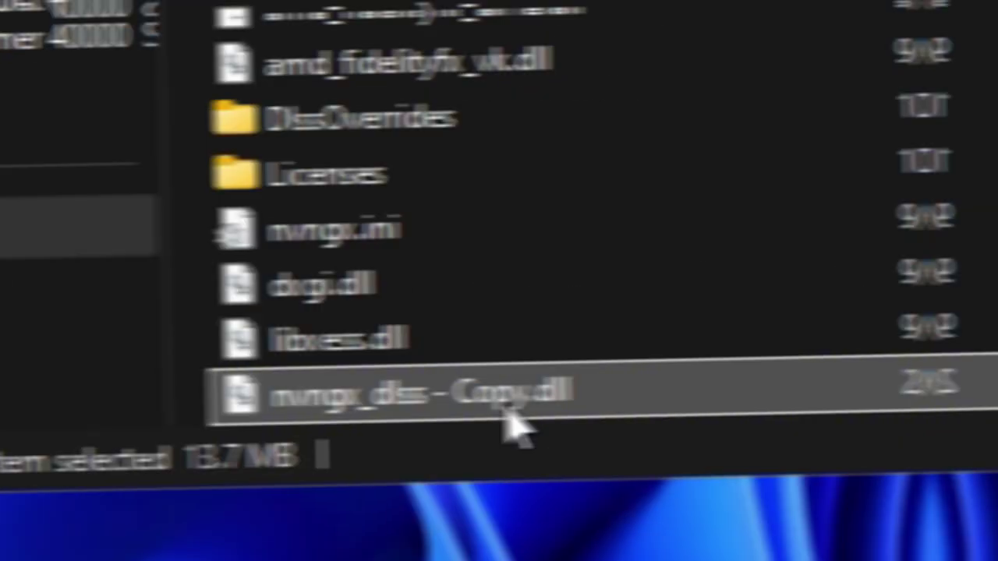
# Rename the copied nvngx_dlss file to nvngx.dll
pyautogui.click(394, 374)
pyautogui.click(607, 390)
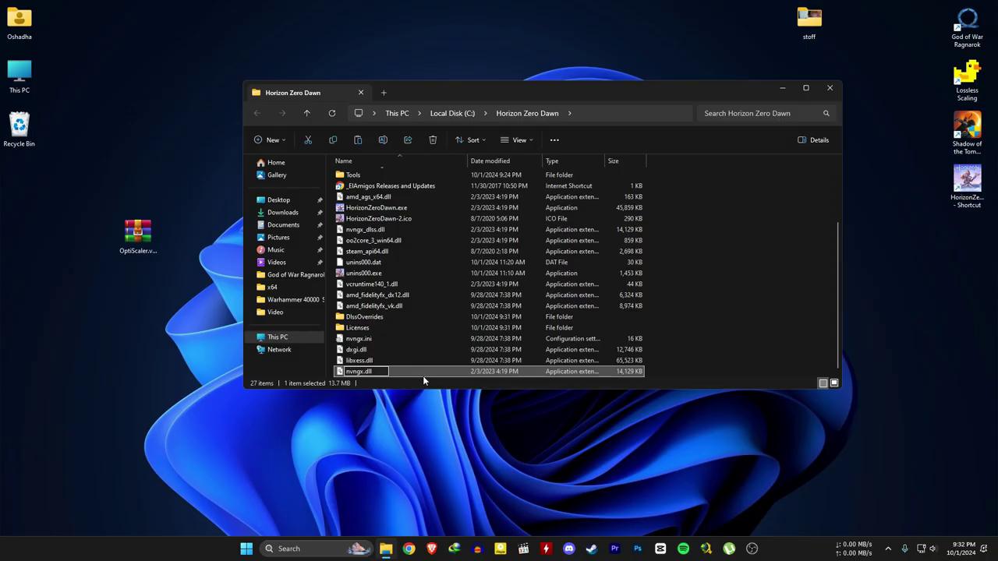
pyautogui.click(729, 345)
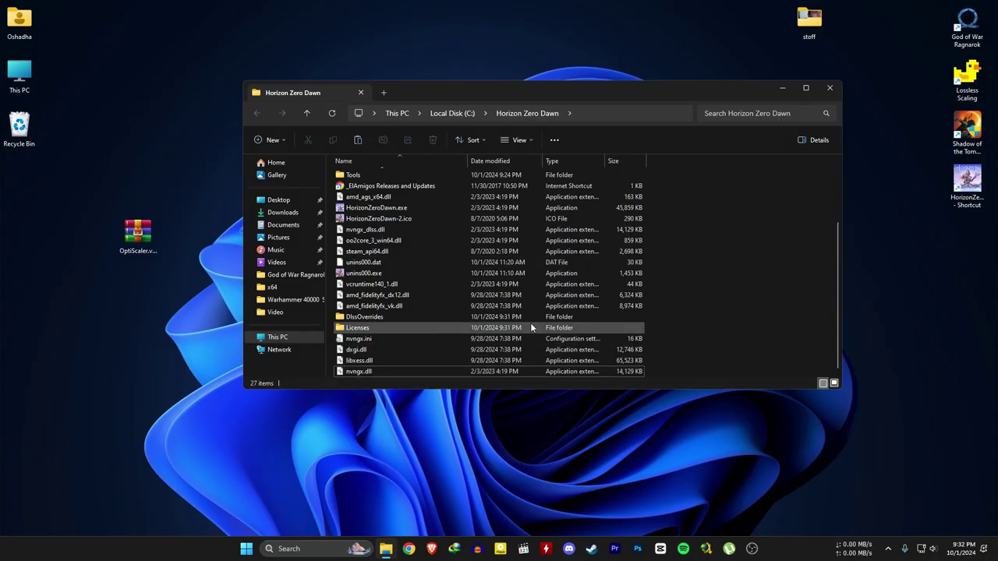
# Merge EnableSignatureOverride.reg from the DlssOverrides folder into the registry, allowing Registry Editor to make changes
pyautogui.doubleClick(365, 317)
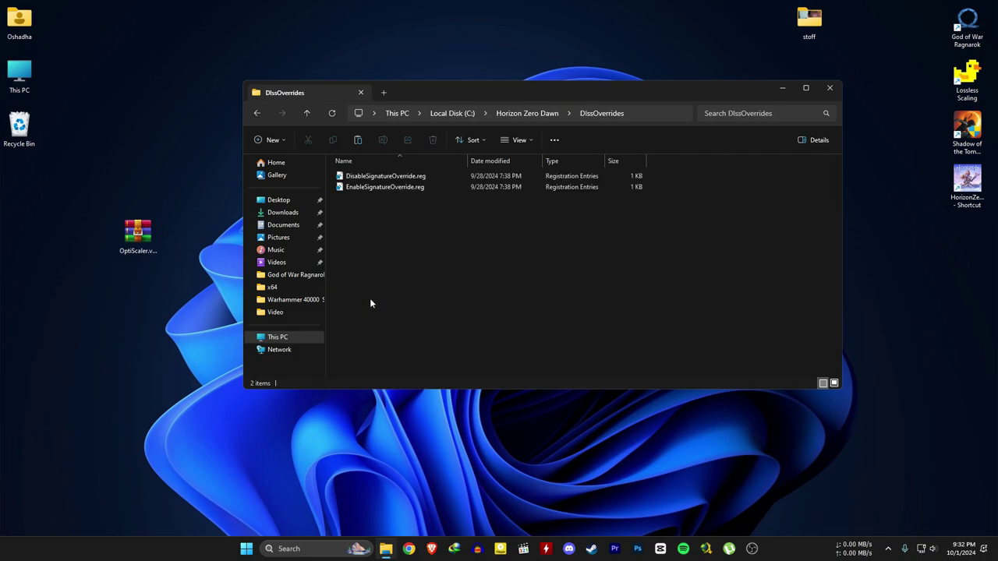
pyautogui.click(349, 187)
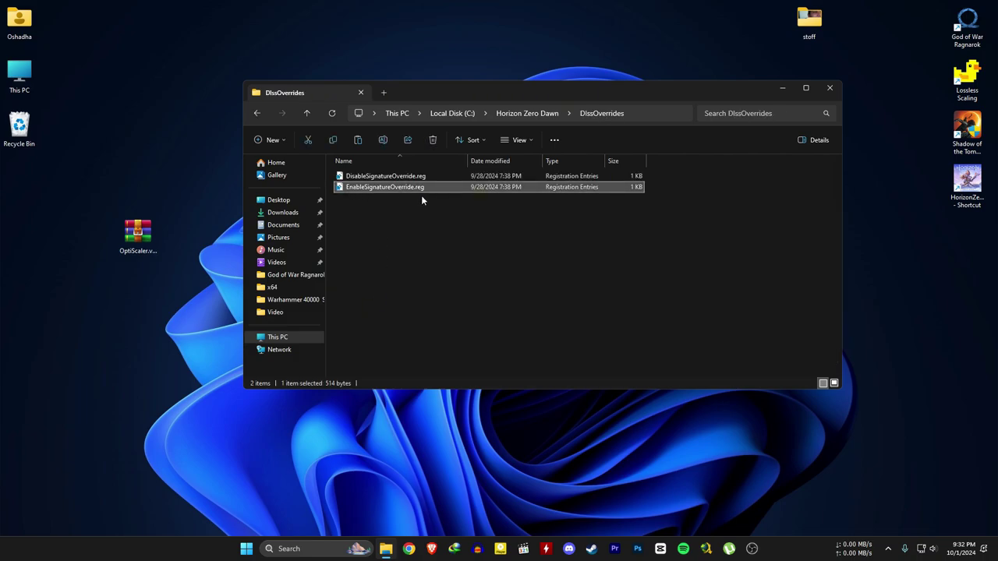
pyautogui.doubleClick(455, 187)
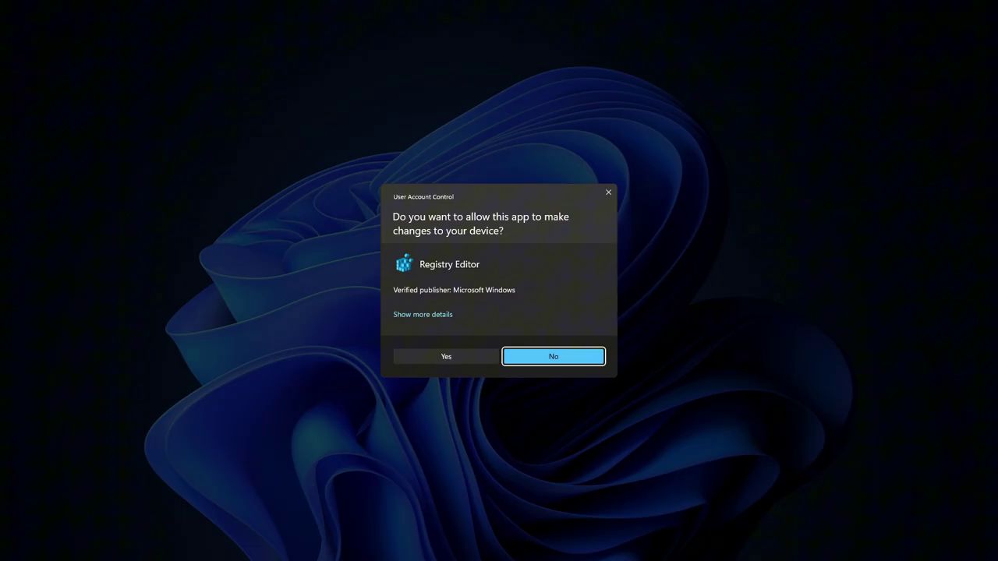
pyautogui.click(446, 356)
pyautogui.click(582, 286)
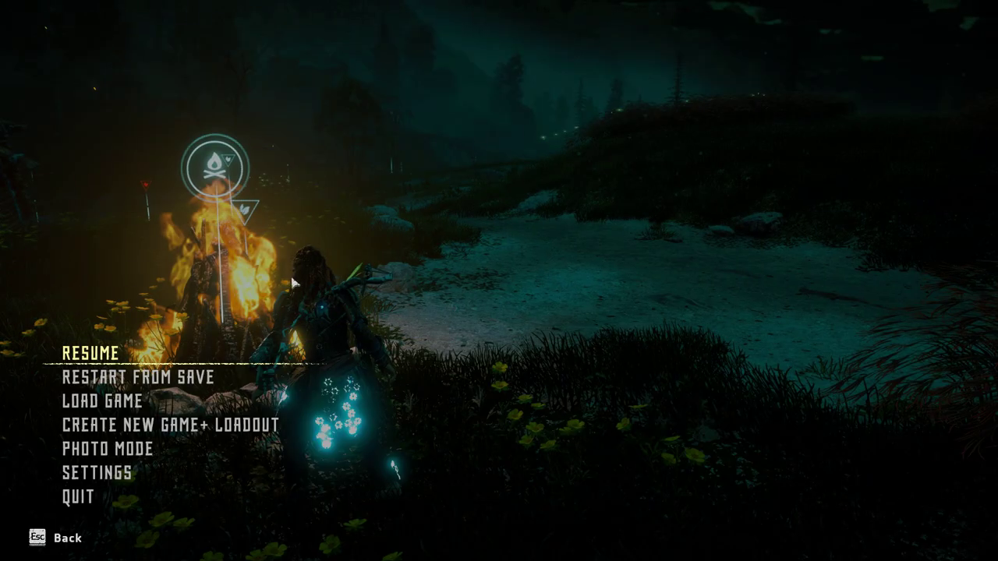
# Switch to Horizon Zero Dawn and open its display settings to check the upscale method
pyautogui.click(117, 473)
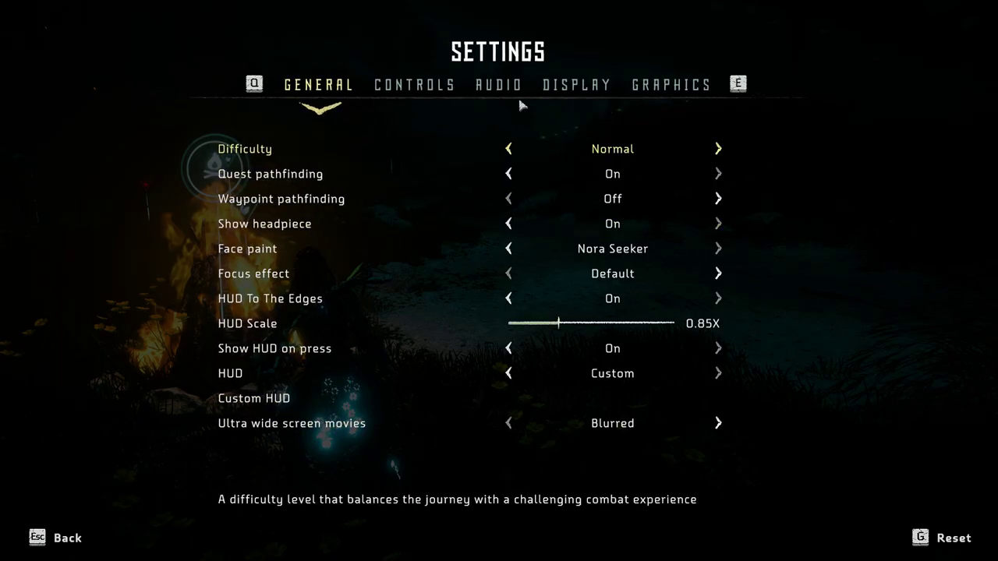
pyautogui.click(577, 85)
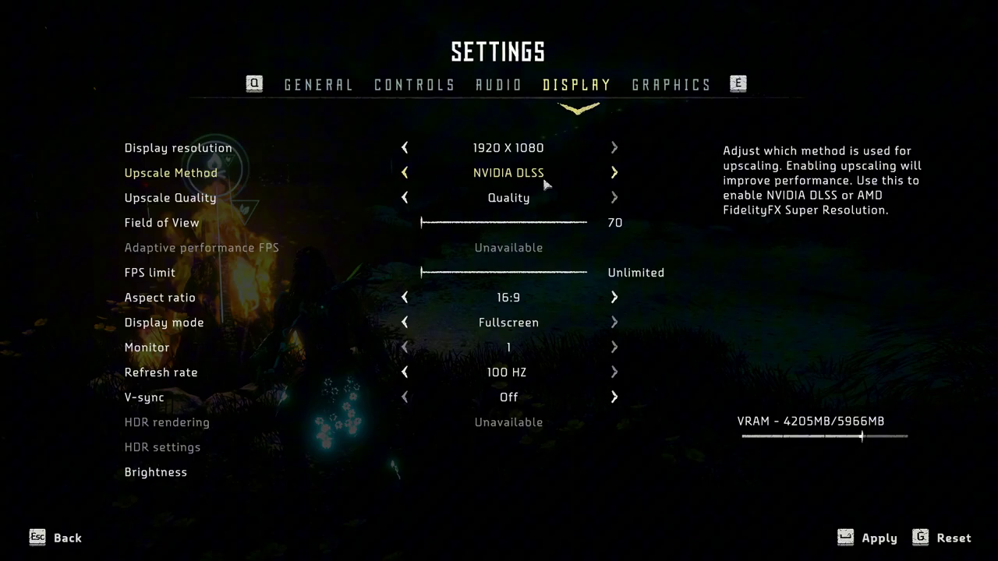
# Open the OptiScaler overlay in the game, move it off the character, and apply FSR 3.1 as the upscaler
pyautogui.press('Insert')
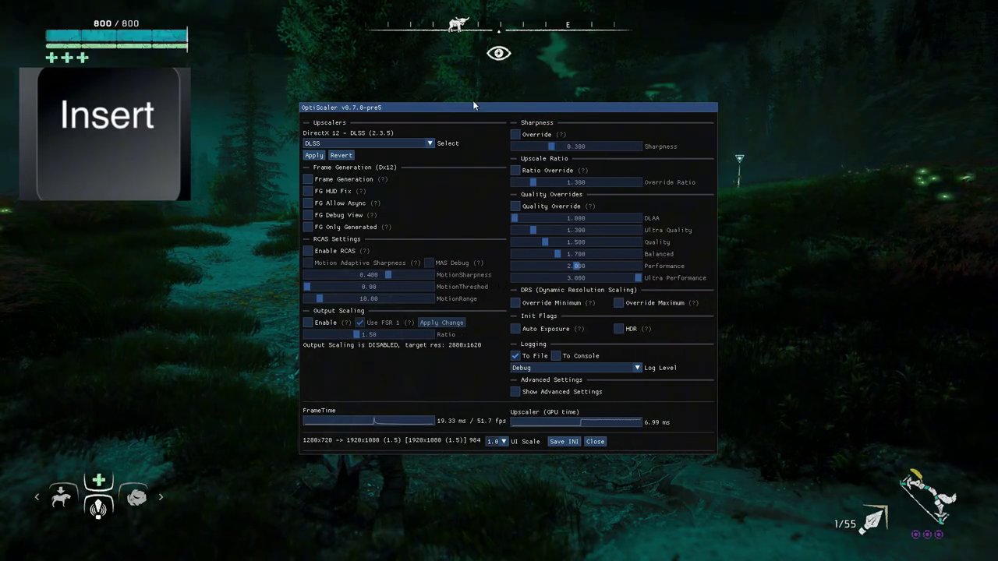
pyautogui.moveTo(479, 107); pyautogui.dragTo(648, 108)
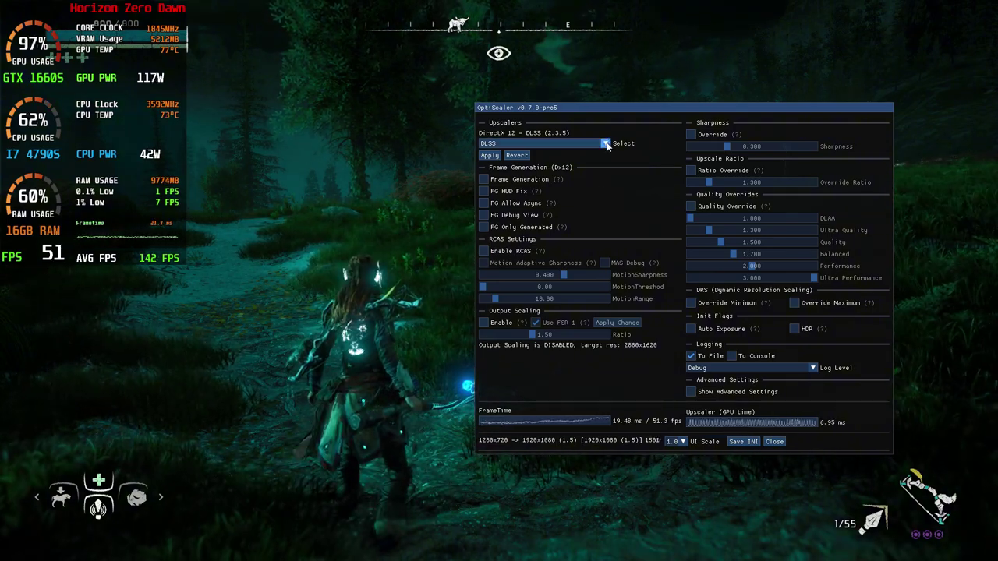
pyautogui.click(546, 143)
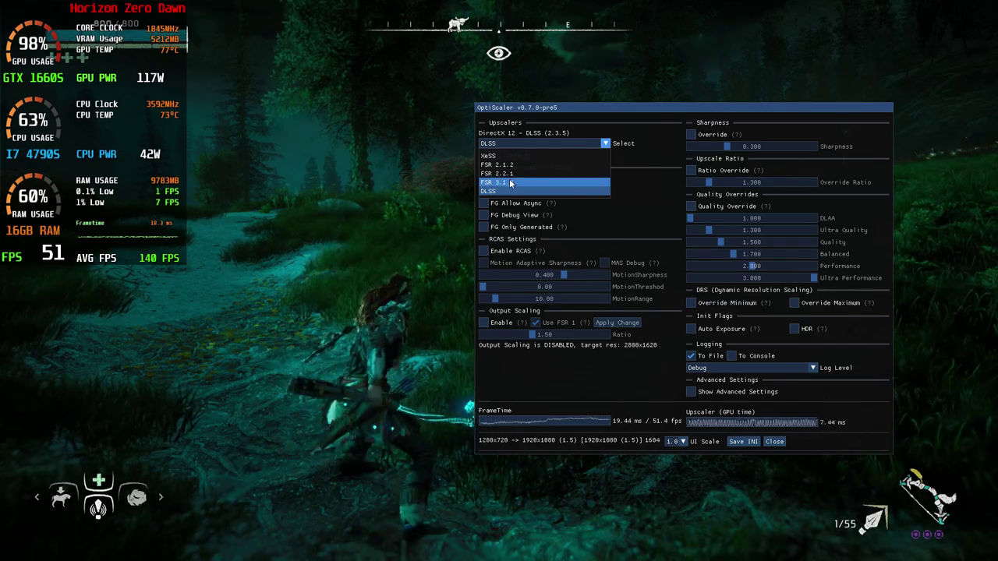
pyautogui.click(509, 181)
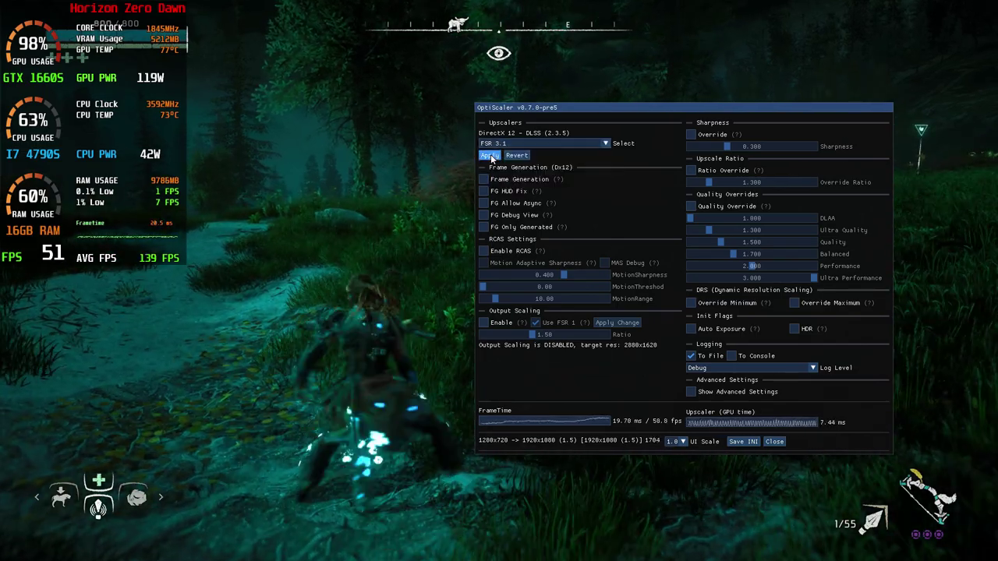
pyautogui.click(489, 155)
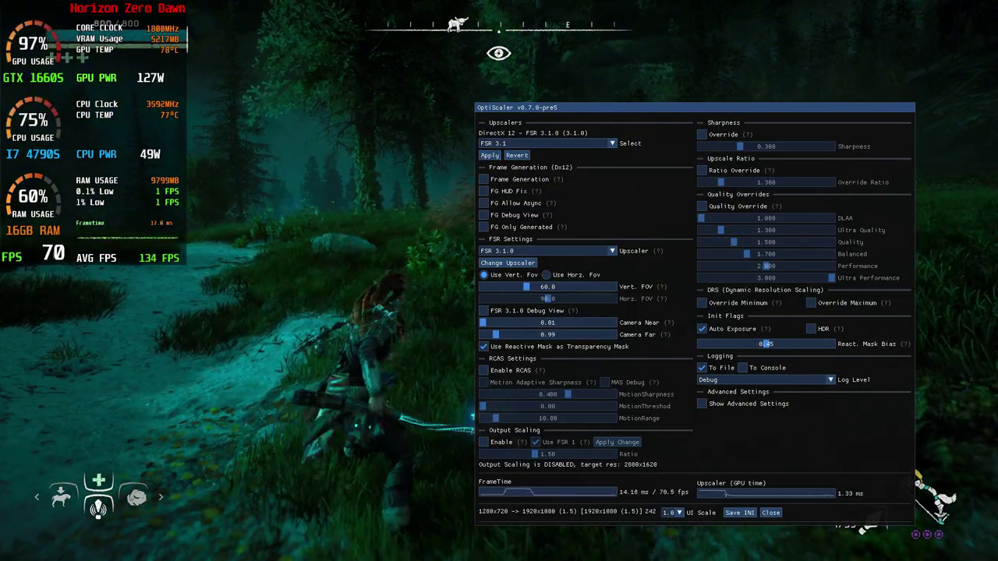
# Change the upscaler version in the FSR settings to FSR 2.3.2
pyautogui.click(546, 250)
pyautogui.click(511, 271)
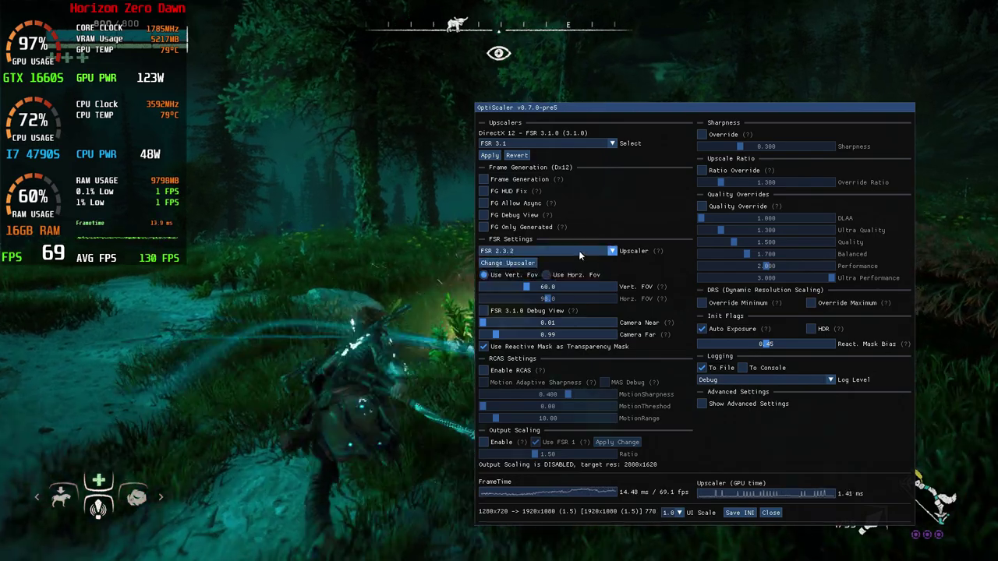
pyautogui.click(521, 261)
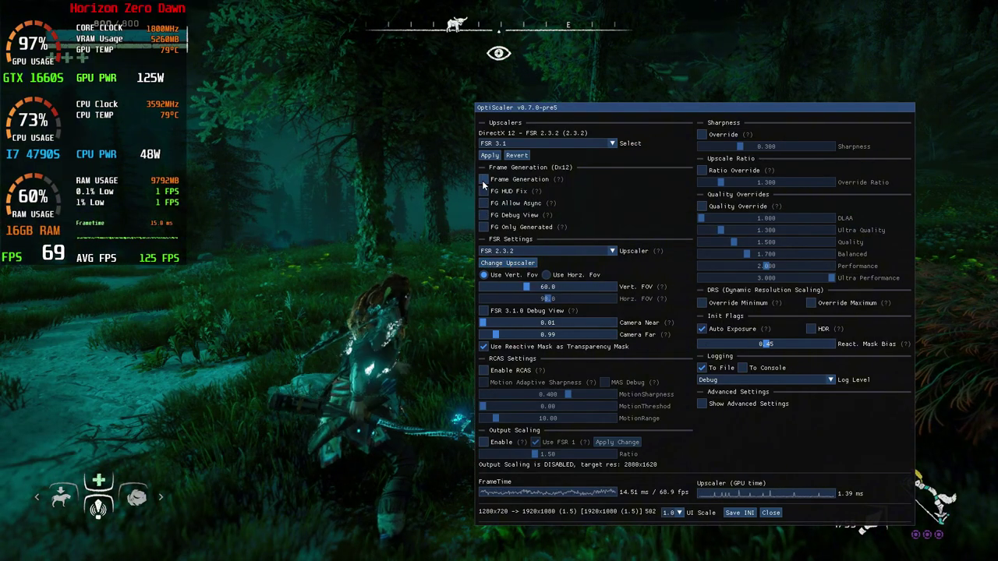
# Enable Frame Generation, hide the overlay to view the gameplay, and bring the overlay back
pyautogui.click(483, 179)
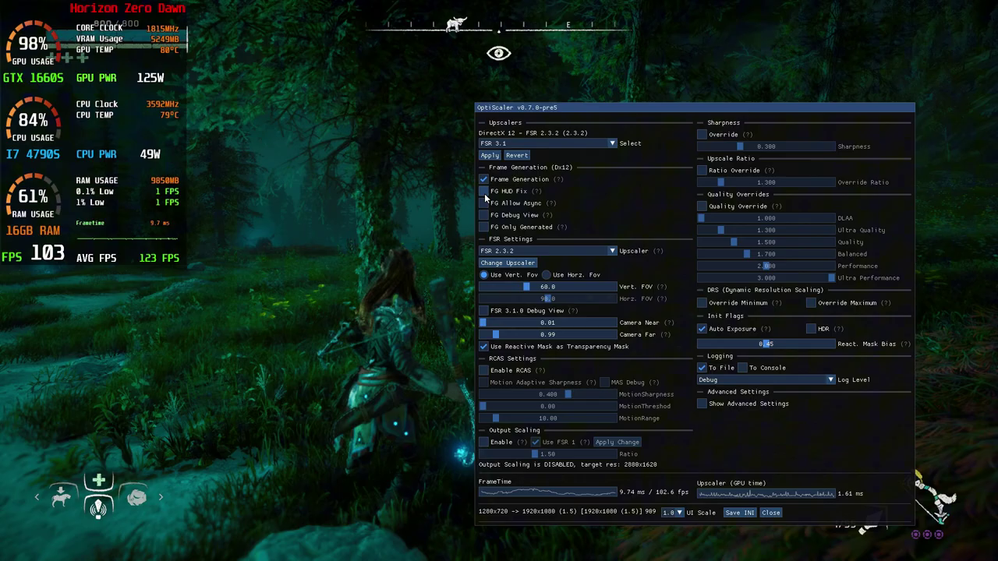
pyautogui.press('Insert')
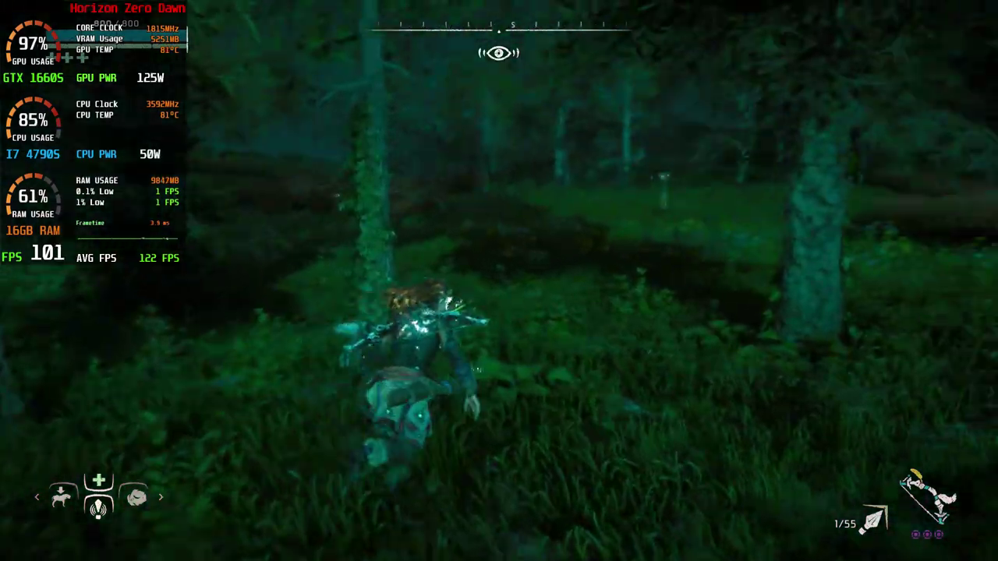
pyautogui.press('Insert')
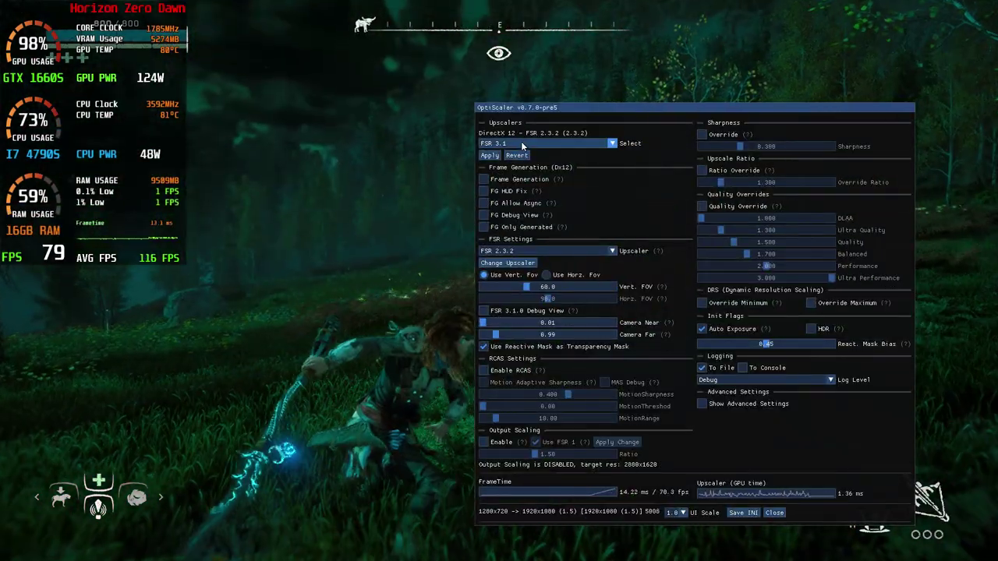
# Apply XeSS as the upscaler in the OptiScaler overlay and enable Frame Generation
pyautogui.click(523, 144)
pyautogui.click(542, 155)
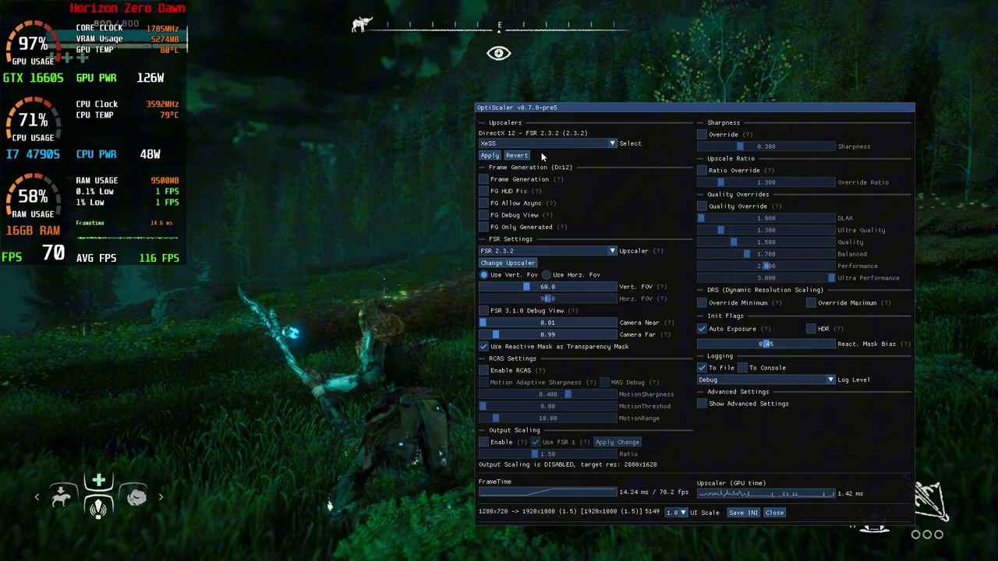
pyautogui.click(490, 156)
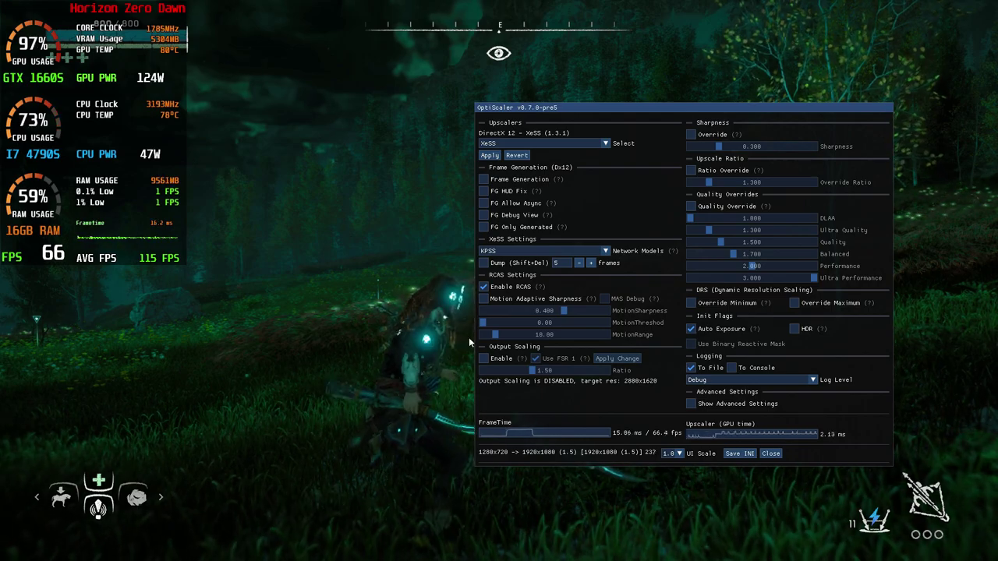
pyautogui.click(486, 178)
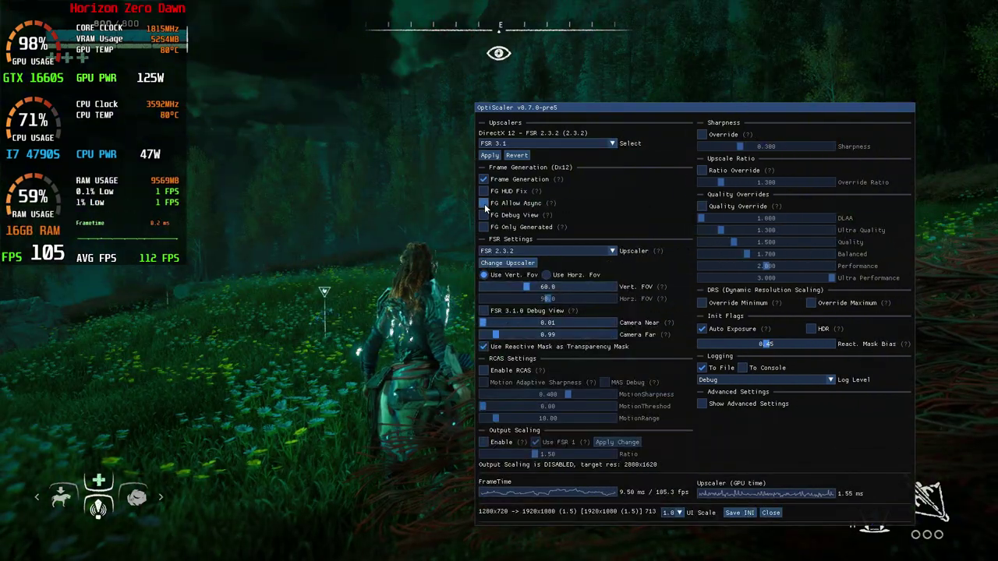
# Try out FG Allow Async, read its description, switch it off again, and toggle FG HUD Fix
pyautogui.click(484, 203)
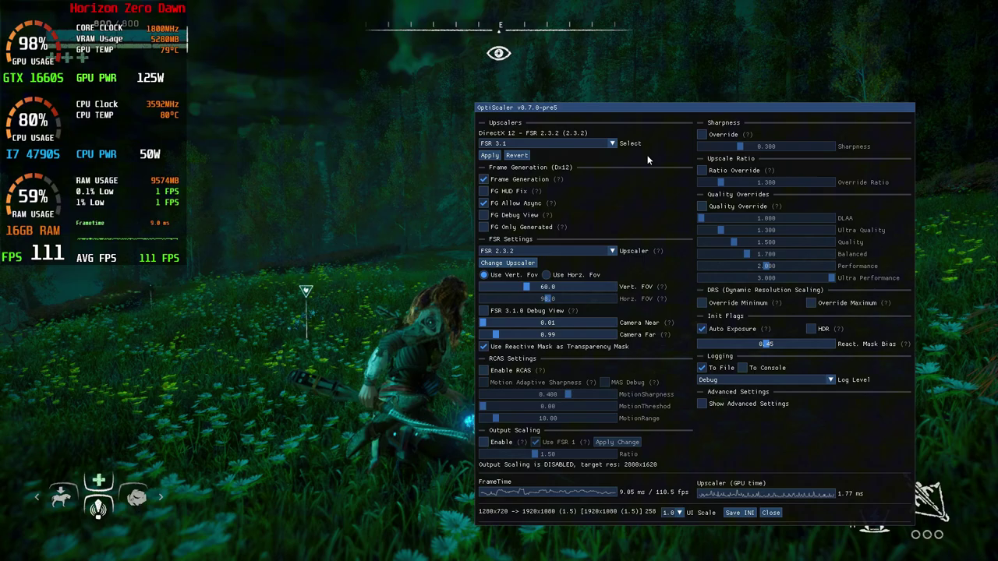
pyautogui.moveTo(550, 202)
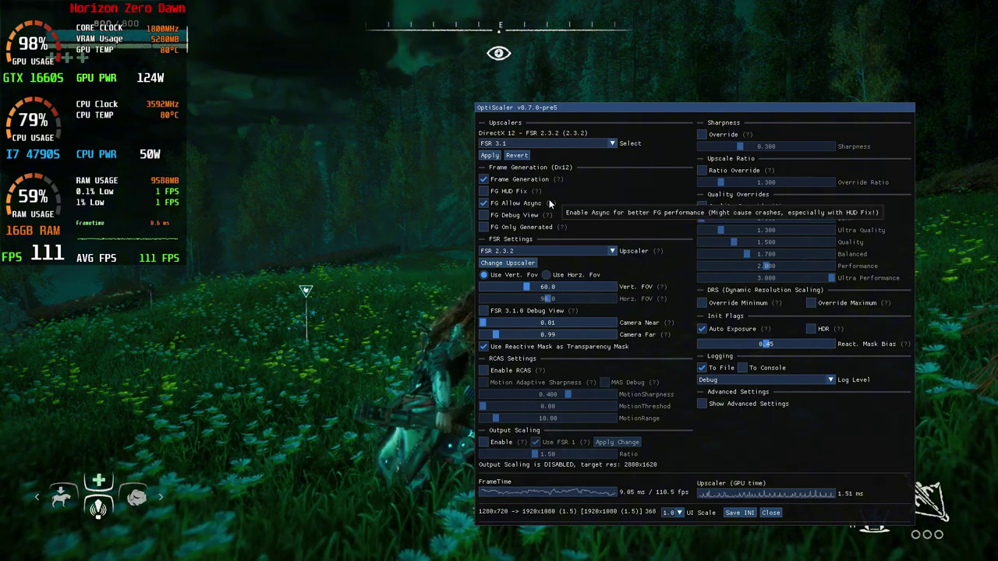
pyautogui.click(503, 202)
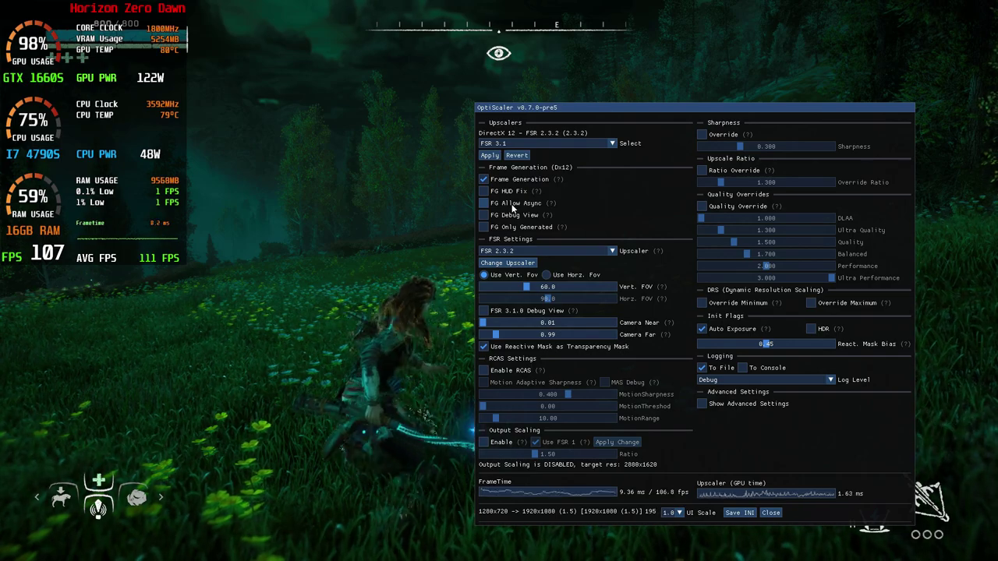
pyautogui.click(482, 190)
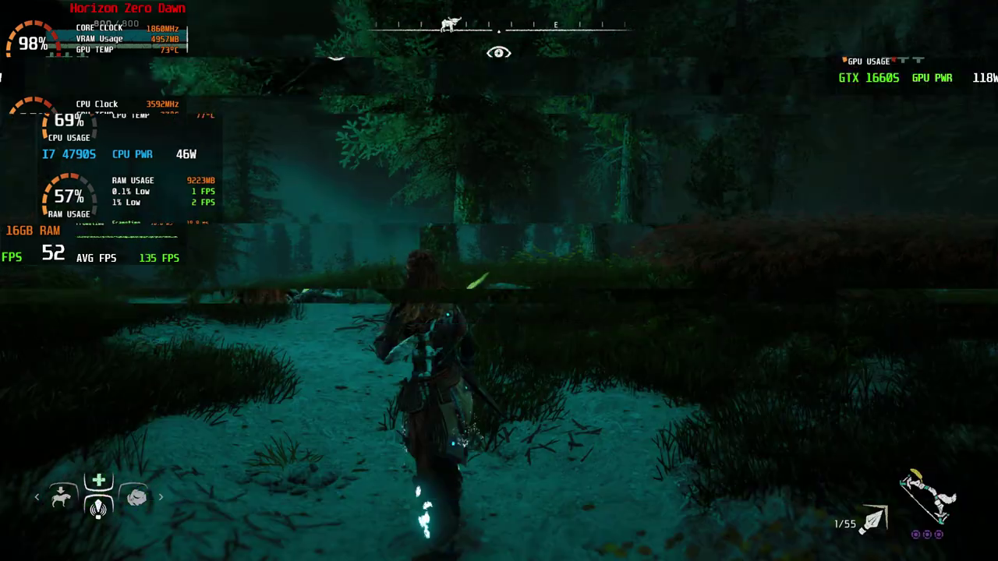
# Check the active upscaler version in the OptiScaler overlay, hide it, and run past the campfire to view the DLSS gameplay
pyautogui.press('Insert')
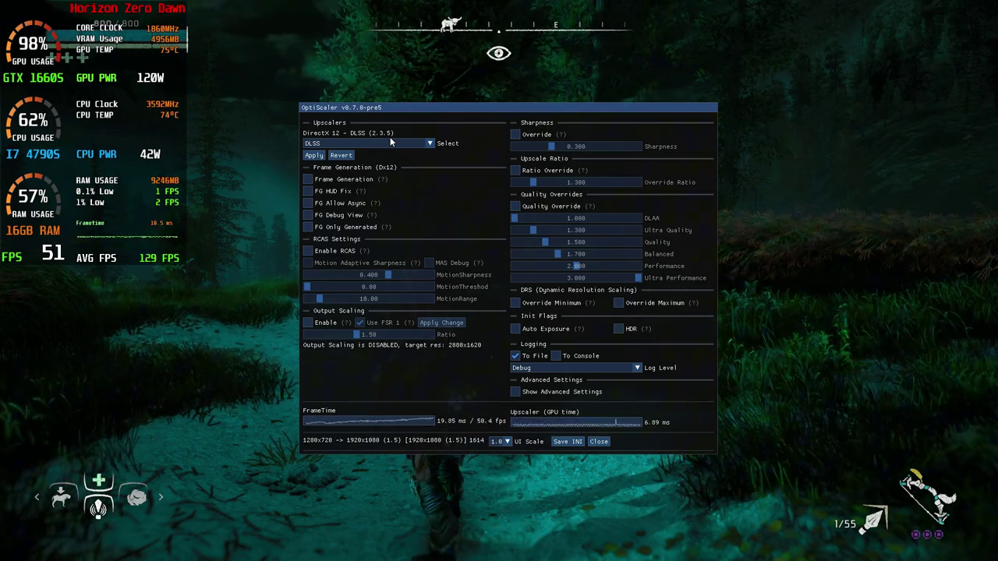
pyautogui.press('Insert')
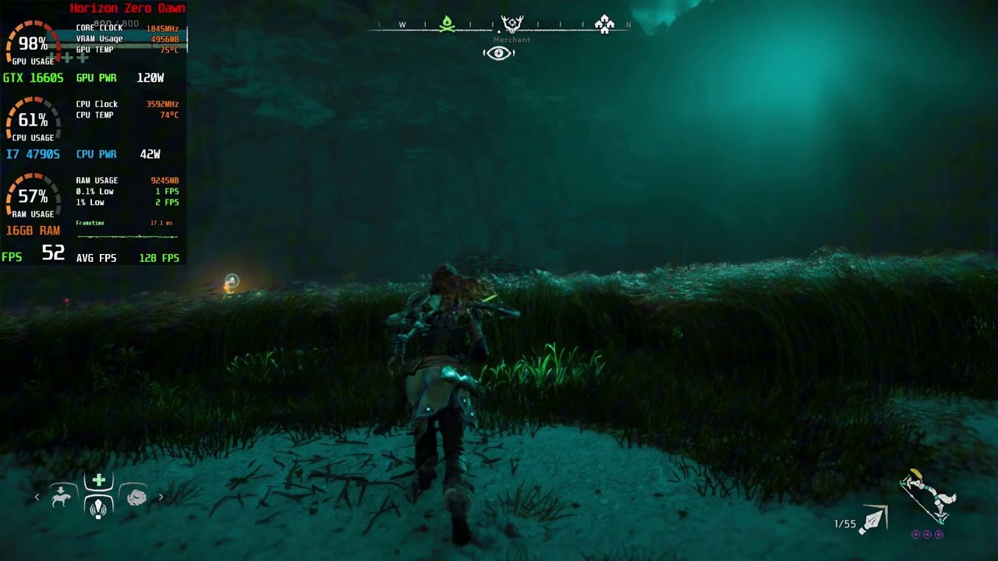
pyautogui.press('w')
pyautogui.press('w')
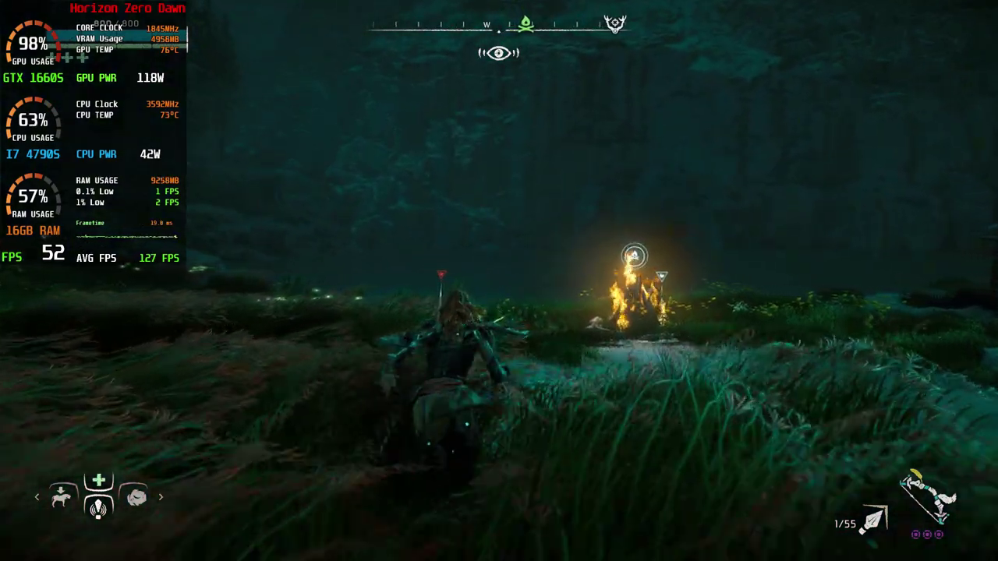
pyautogui.press('w')
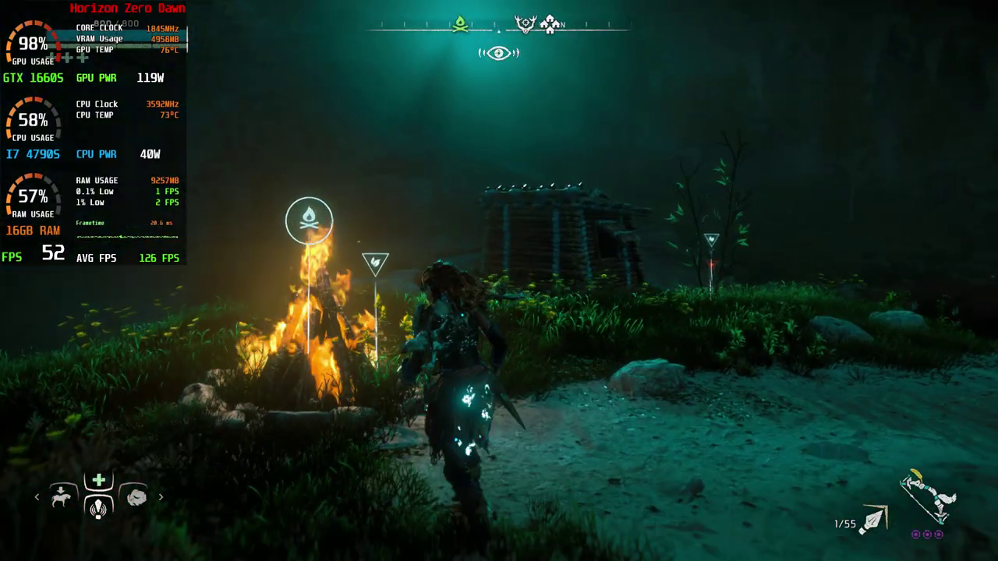
pyautogui.press('w')
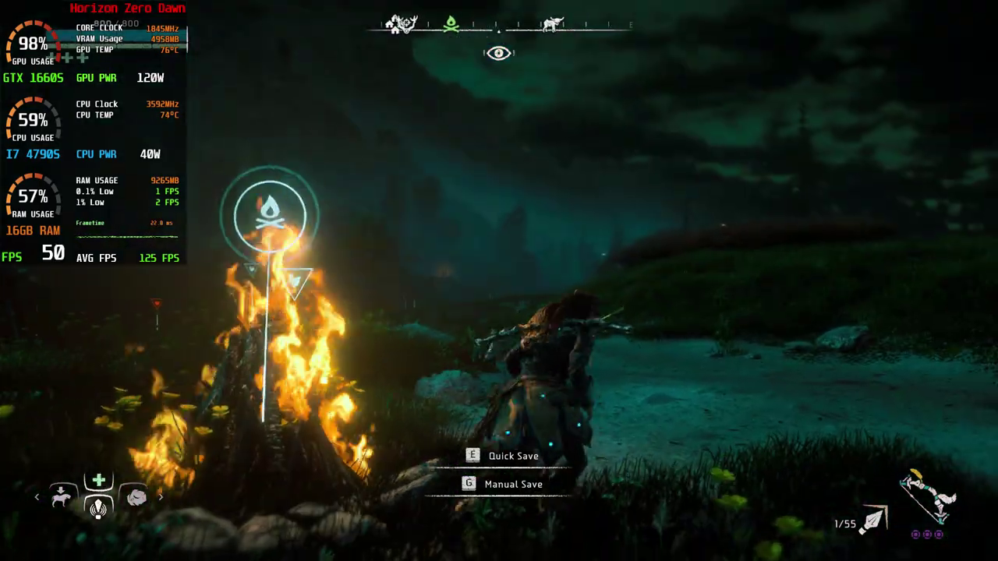
pyautogui.press('w')
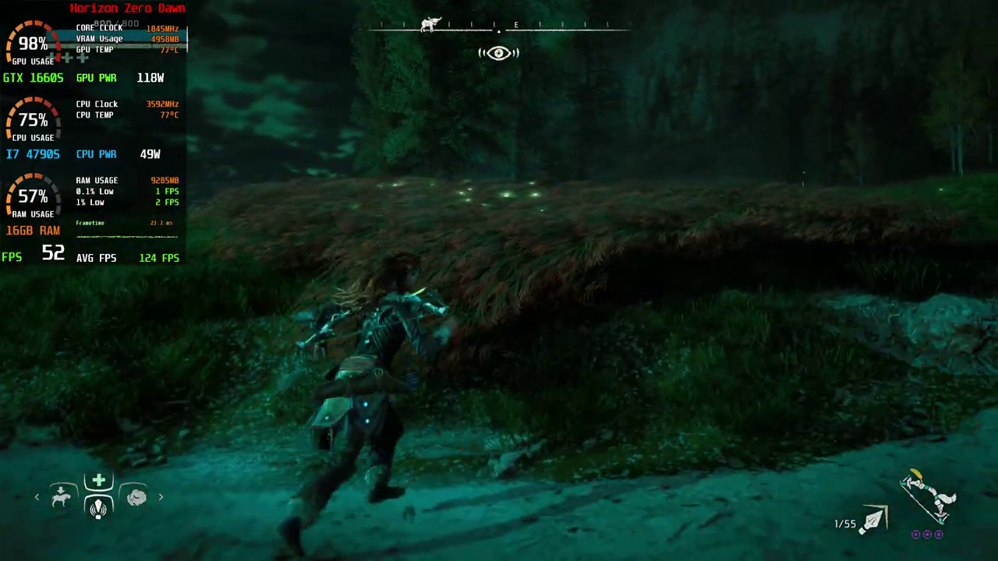
pyautogui.press('w')
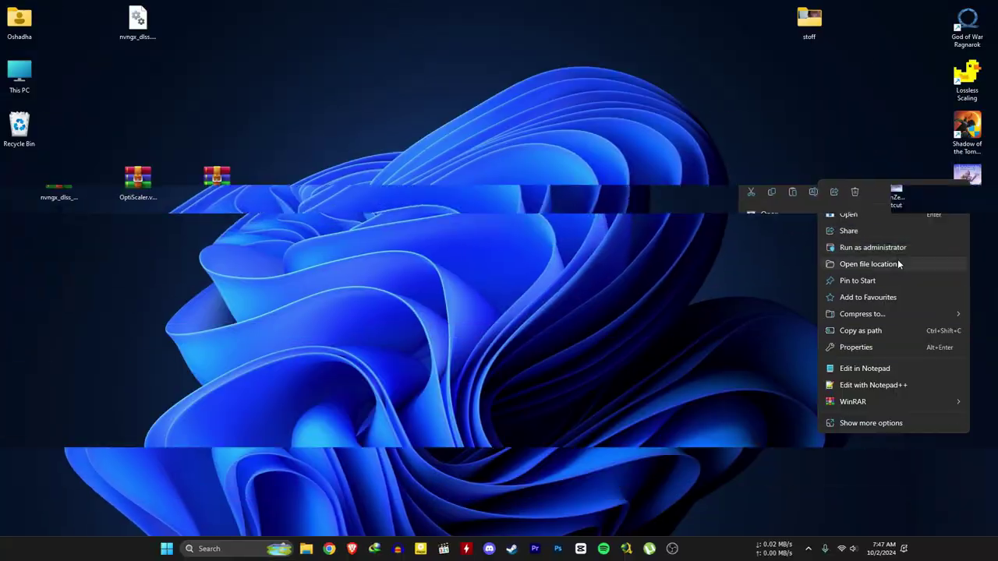
# Open the file location of the Horizon Zero Dawn desktop shortcut, move its window clear of the desktop archives, and find the nvngx files
pyautogui.click(896, 262)
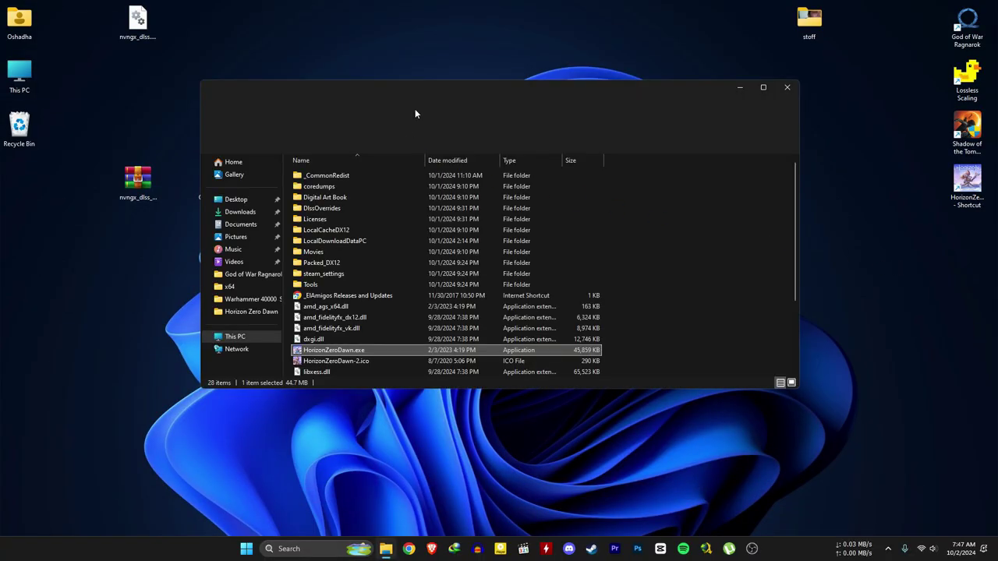
pyautogui.moveTo(409, 92); pyautogui.dragTo(559, 91)
pyautogui.click(152, 180)
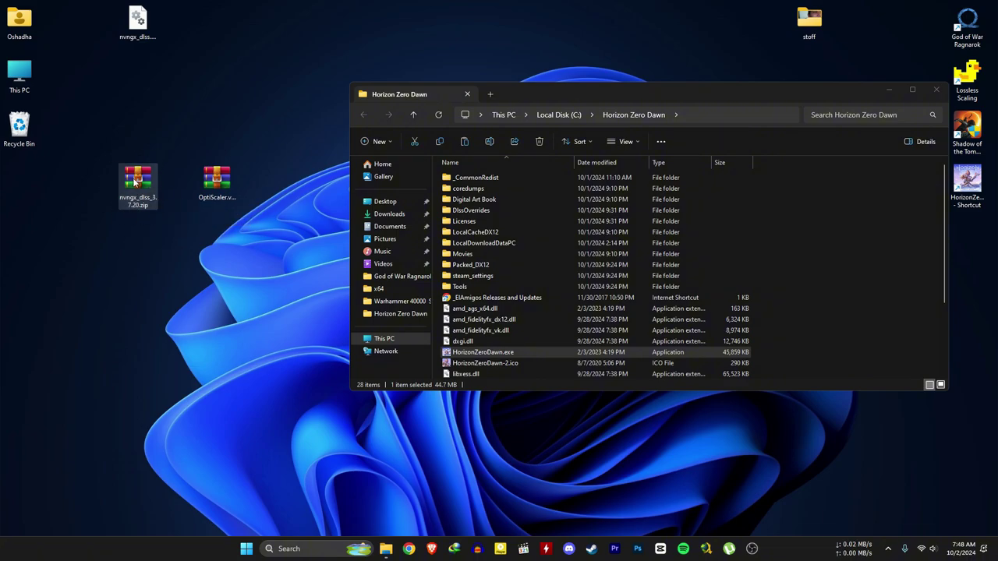
pyautogui.scroll(-3, 842, 270)
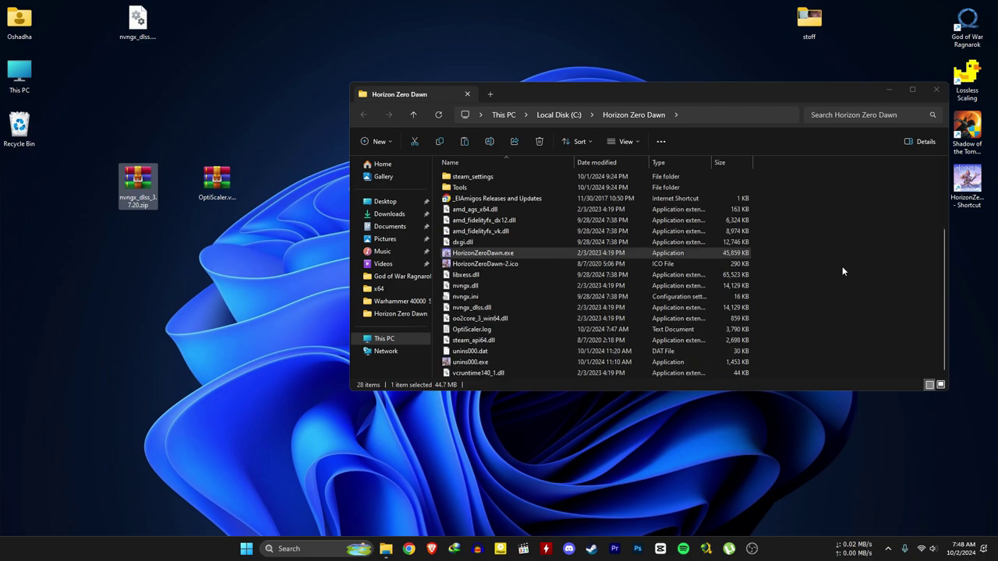
pyautogui.click(834, 263)
# Back up nvngx_dlss.dll from the game folder to the desktop, replacing the existing file there
pyautogui.click(459, 309)
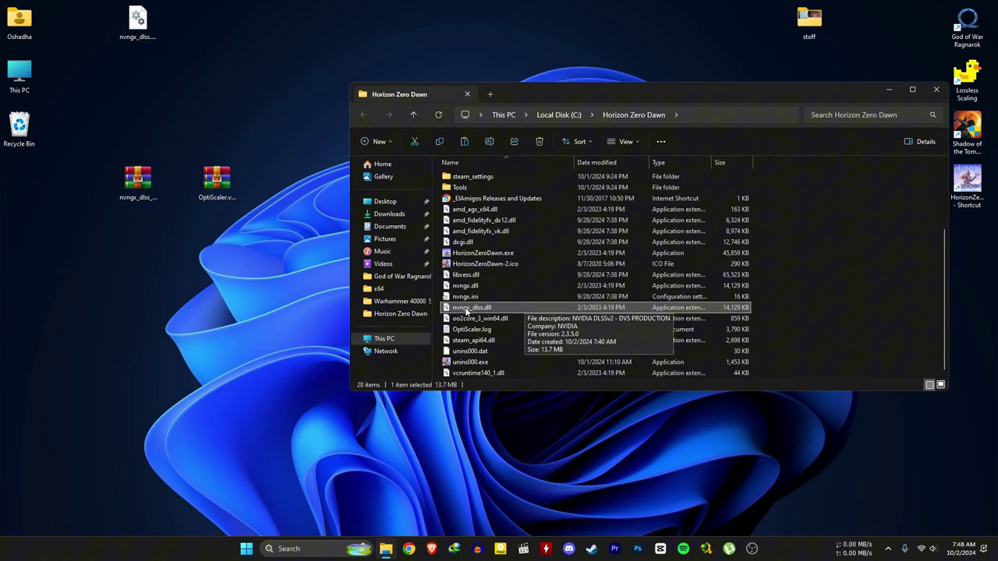
pyautogui.moveTo(478, 312); pyautogui.dragTo(72, 351)
pyautogui.click(91, 367)
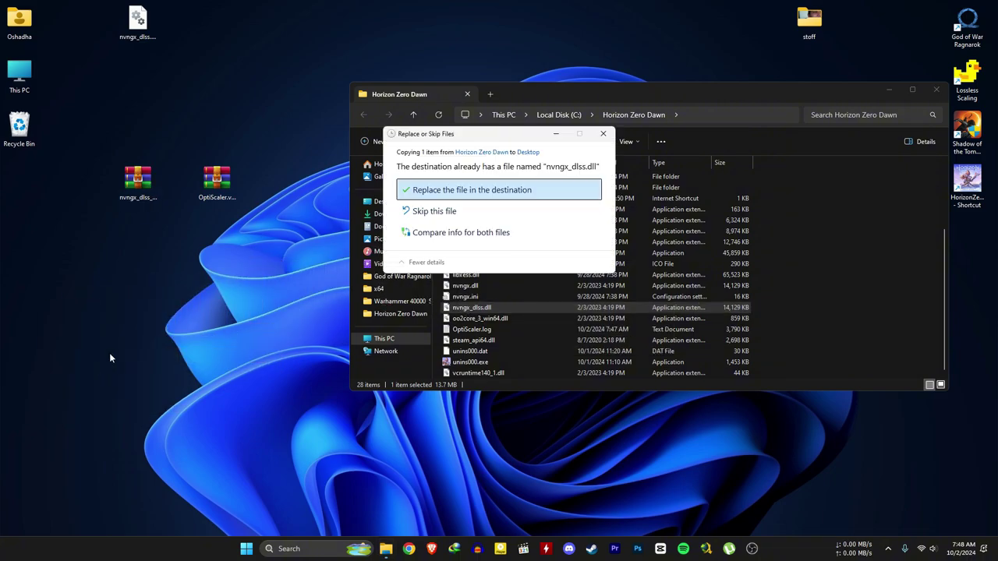
pyautogui.click(462, 190)
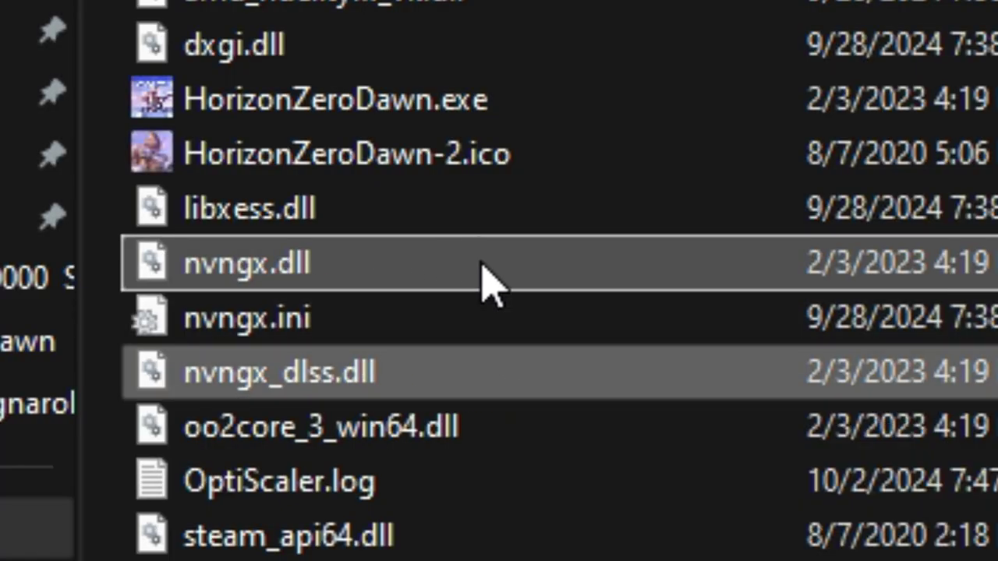
# Permanently delete nvngx.dll and nvngx_dlss.dll from the Horizon Zero Dawn folder
pyautogui.moveTo(491, 421)
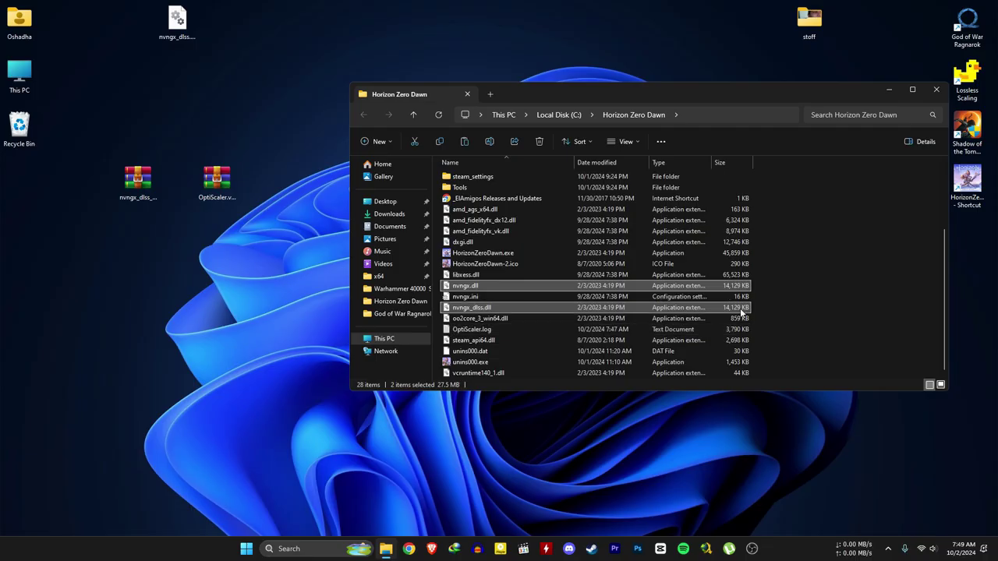
pyautogui.hotkey('shift', 'Delete')
pyautogui.press('Return')
# Extract nvngx_dlss.dll from the nvngx_dlss_3.7.20.zip archive into the Horizon Zero Dawn folder and close the archive
pyautogui.doubleClick(138, 180)
pyautogui.moveTo(297, 196); pyautogui.dragTo(244, 166)
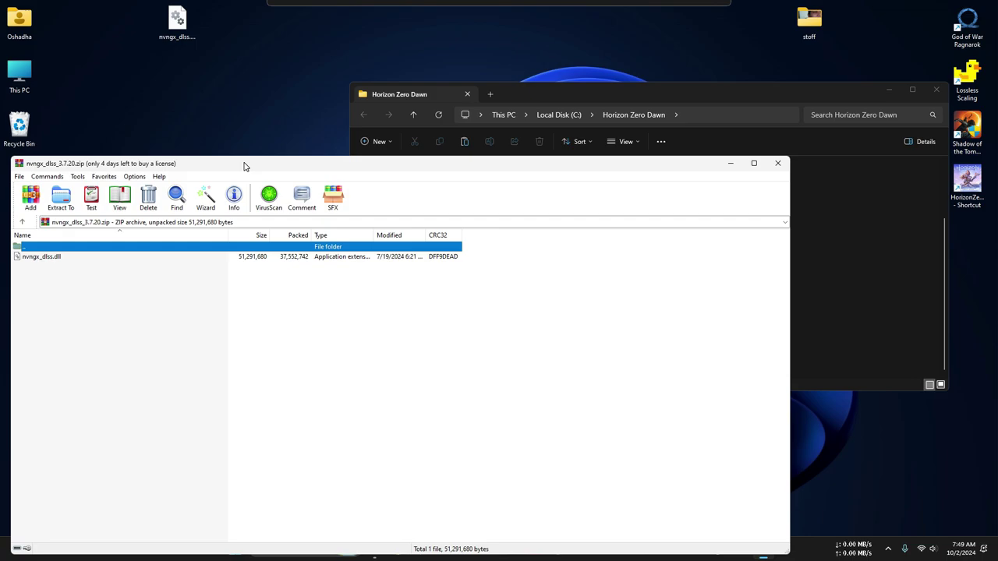
pyautogui.moveTo(36, 261); pyautogui.dragTo(96, 265)
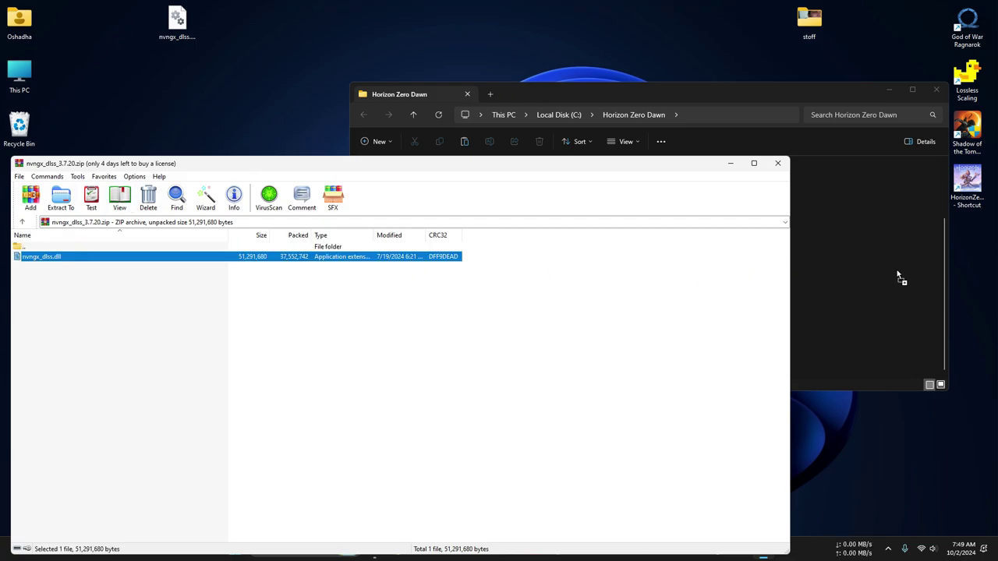
pyautogui.moveTo(901, 279); pyautogui.dragTo(899, 276)
pyautogui.click(477, 451)
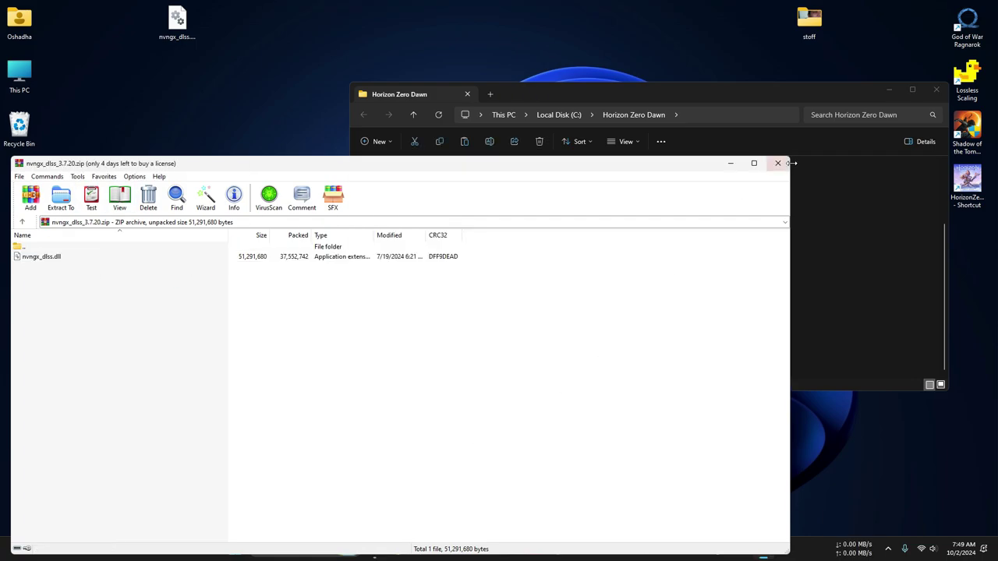
pyautogui.click(782, 163)
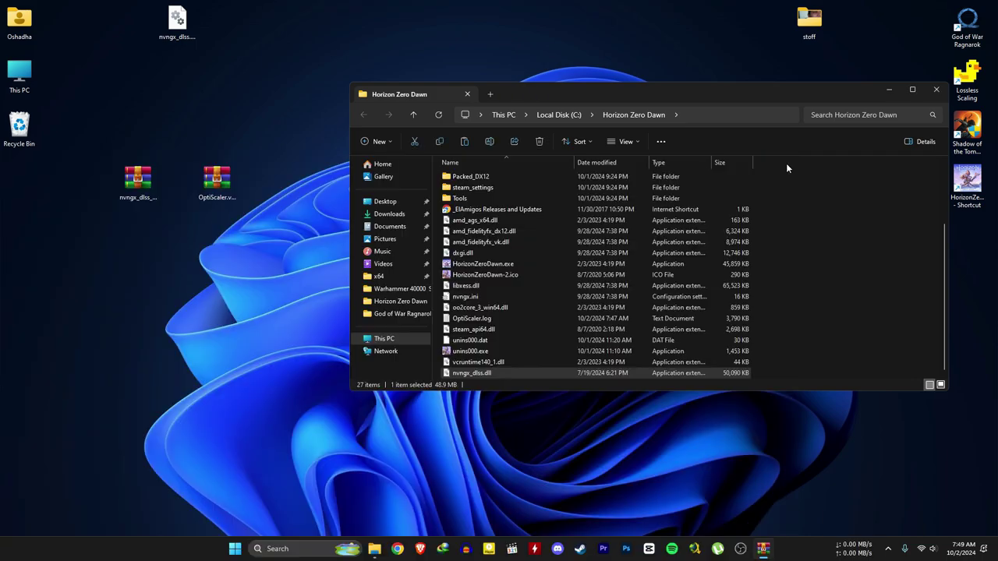
# Duplicate the new nvngx_dlss.dll within the Horizon Zero Dawn folder
pyautogui.rightClick(465, 373)
pyautogui.click(499, 386)
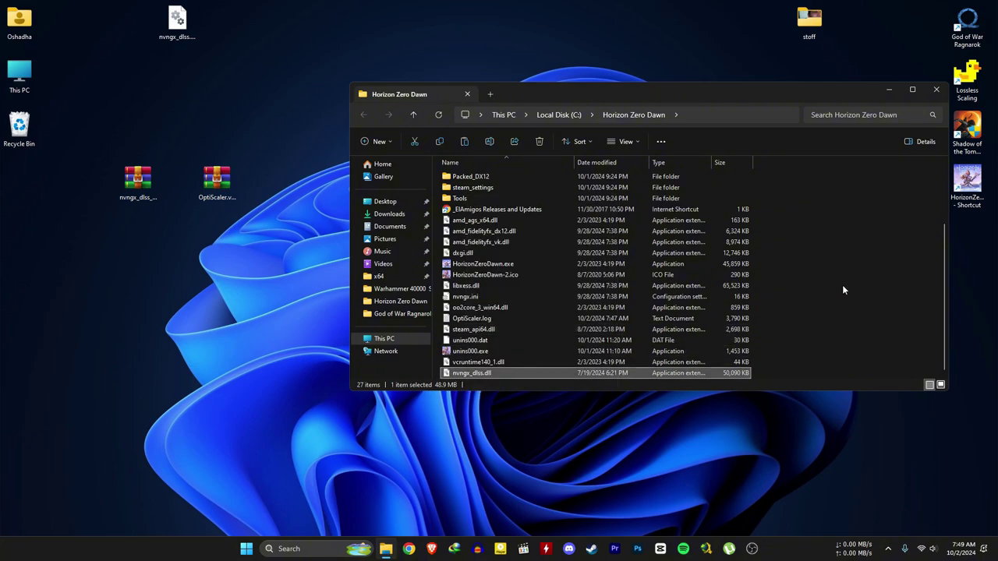
pyautogui.rightClick(842, 284)
pyautogui.click(855, 300)
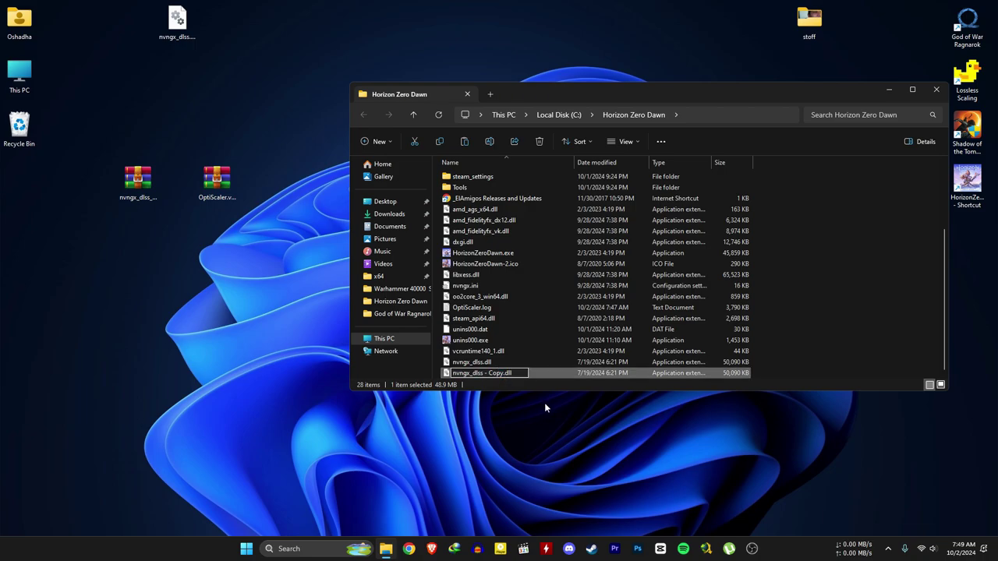
# Rename the duplicated DLSS file to nvngx.dll
pyautogui.press('BackSpace')
pyautogui.press('BackSpace')
pyautogui.press('BackSpace')
pyautogui.press('BackSpace')
pyautogui.press('BackSpace')
pyautogui.press('BackSpace')
pyautogui.press('BackSpace')
pyautogui.press('BackSpace')
pyautogui.press('BackSpace')
pyautogui.press('BackSpace')
pyautogui.press('BackSpace')
pyautogui.press('BackSpace')
pyautogui.click(800, 287)
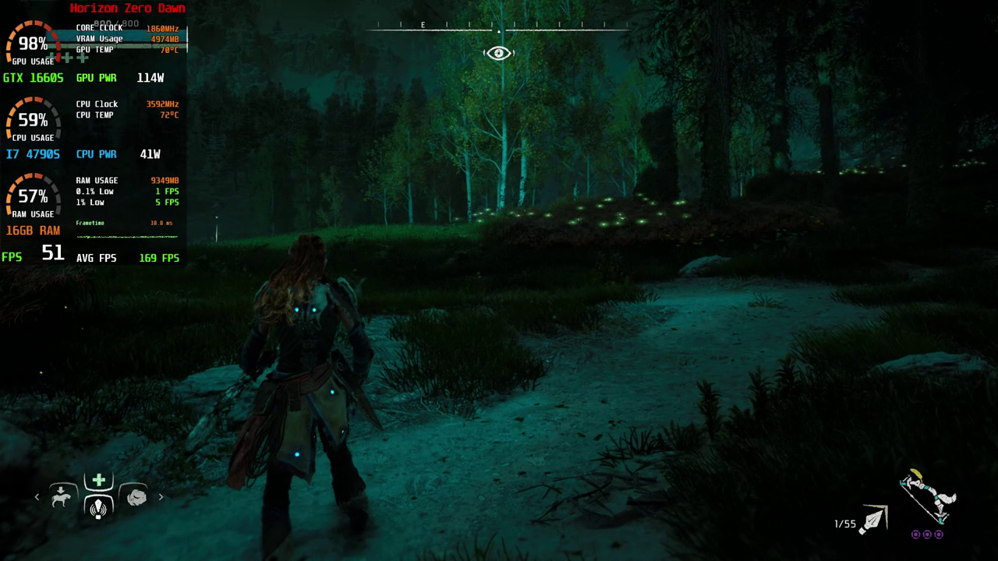
# Open the OptiScaler overlay in the game, move it off the character, and enable Frame Generation with DLSS as the upscaler
pyautogui.press('Insert')
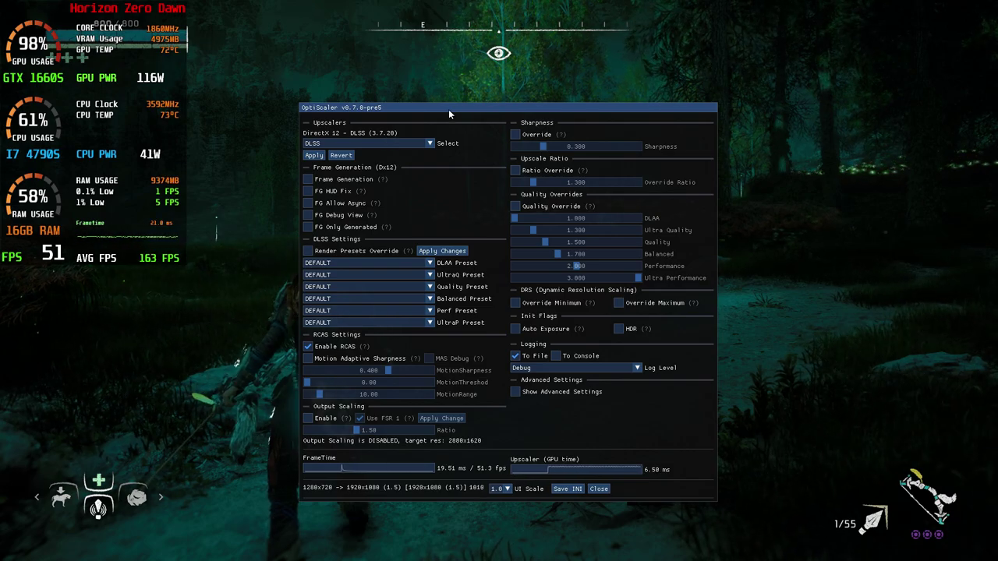
pyautogui.moveTo(448, 109); pyautogui.dragTo(574, 94)
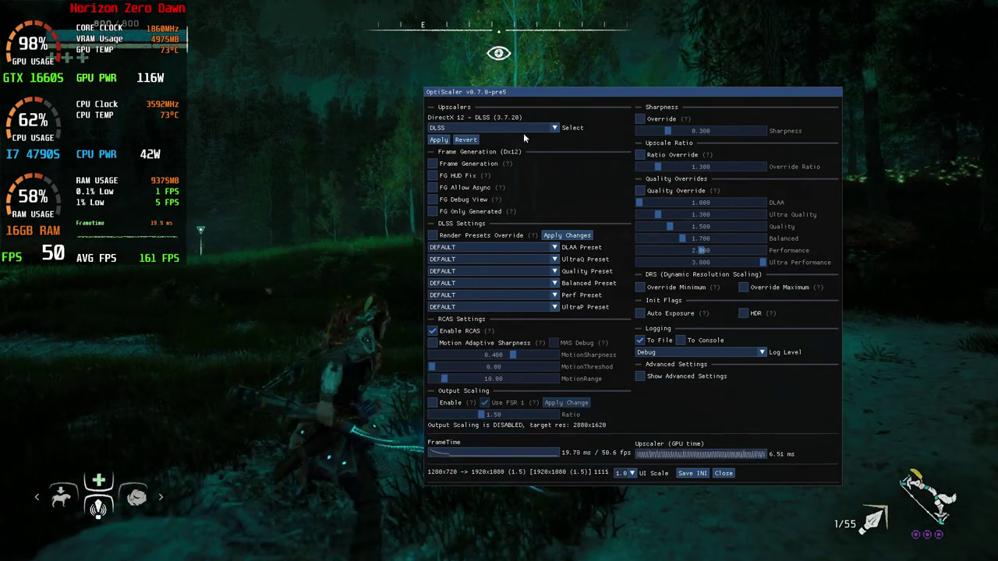
pyautogui.click(434, 163)
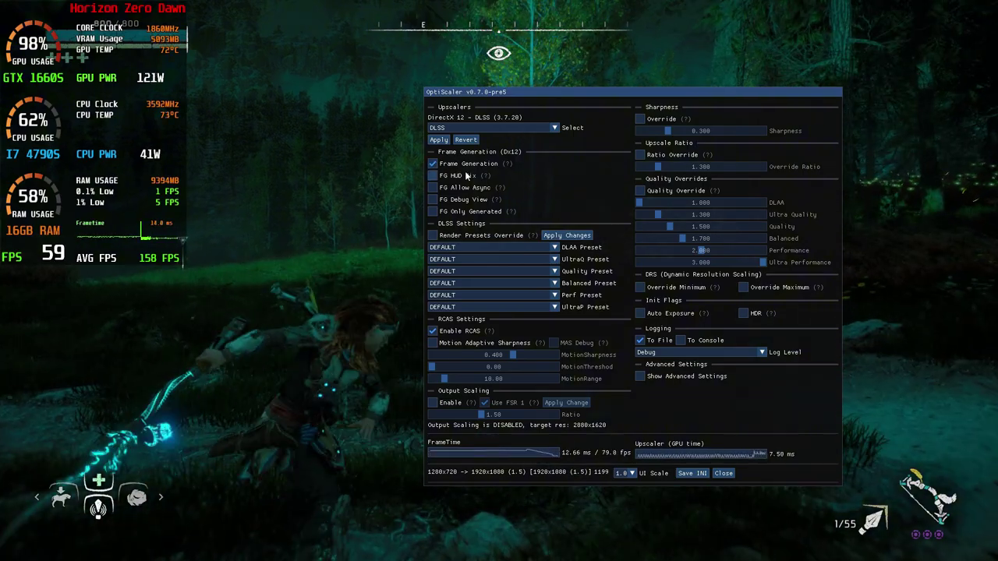
# Hide the overlay and run through the forest to view the gameplay with DLSS and frame generation
pyautogui.press('Insert')
pyautogui.press('w')
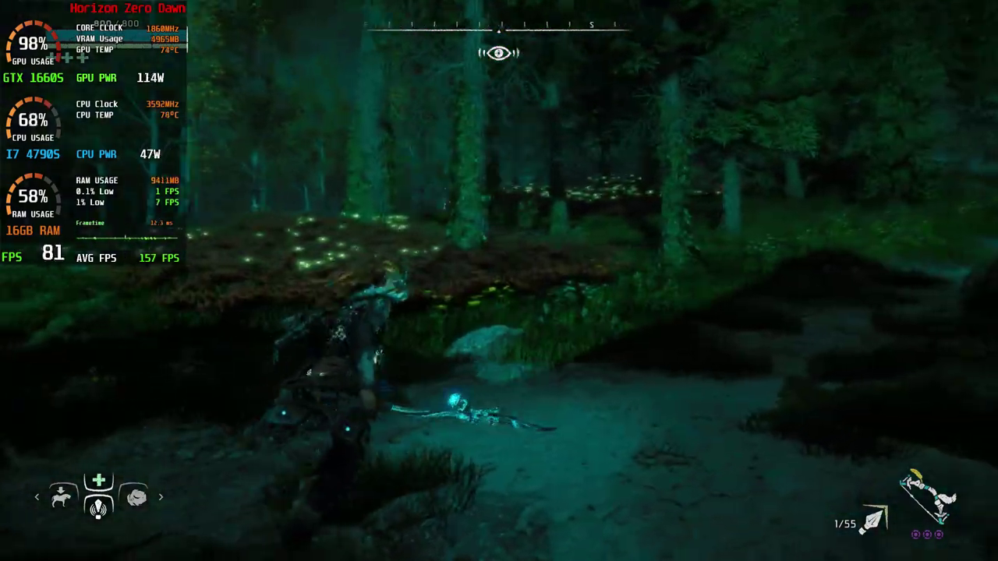
pyautogui.press('w')
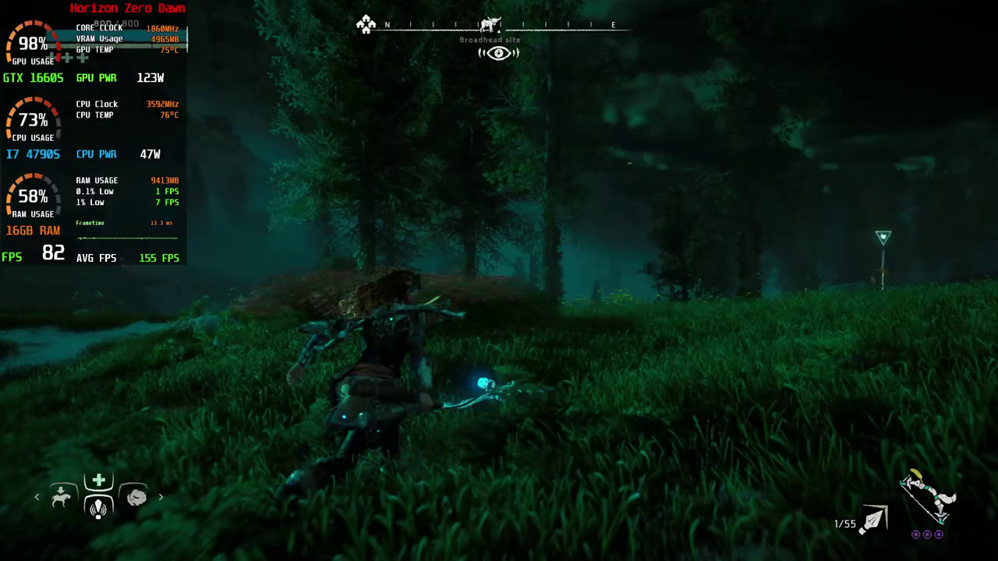
pyautogui.press('w')
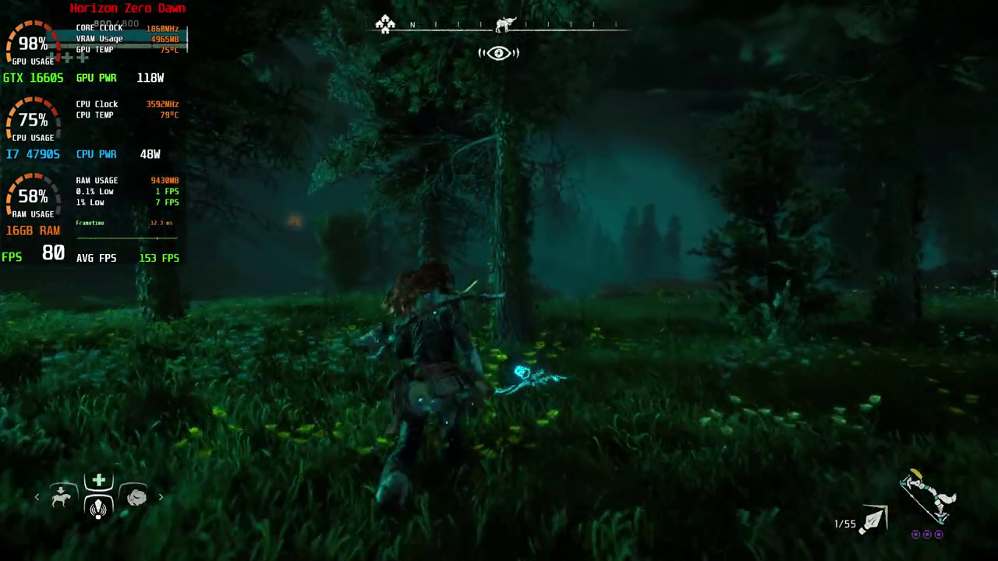
pyautogui.press('w')
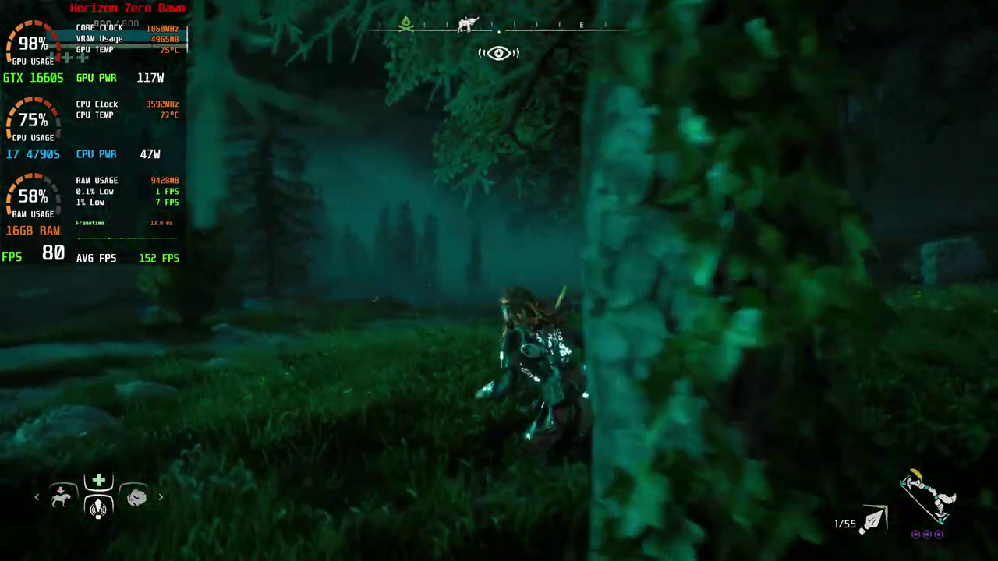
# Run toward the Broadhead site and shoot arrows at the distant machines to test DLSS with frame generation in combat
pyautogui.press('w')
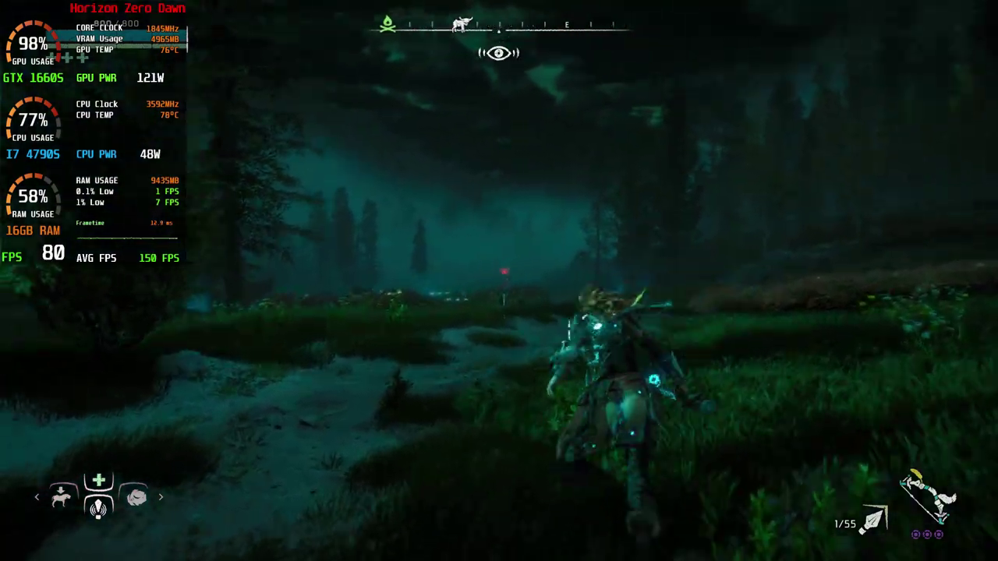
pyautogui.press('w')
pyautogui.rightClick(499, 281)
pyautogui.click(499, 281)
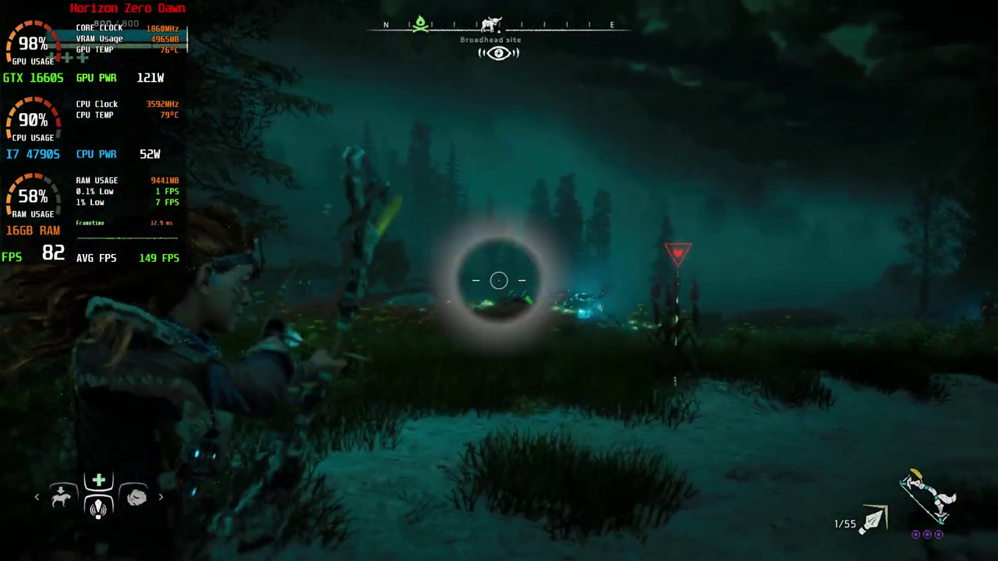
pyautogui.click(499, 281)
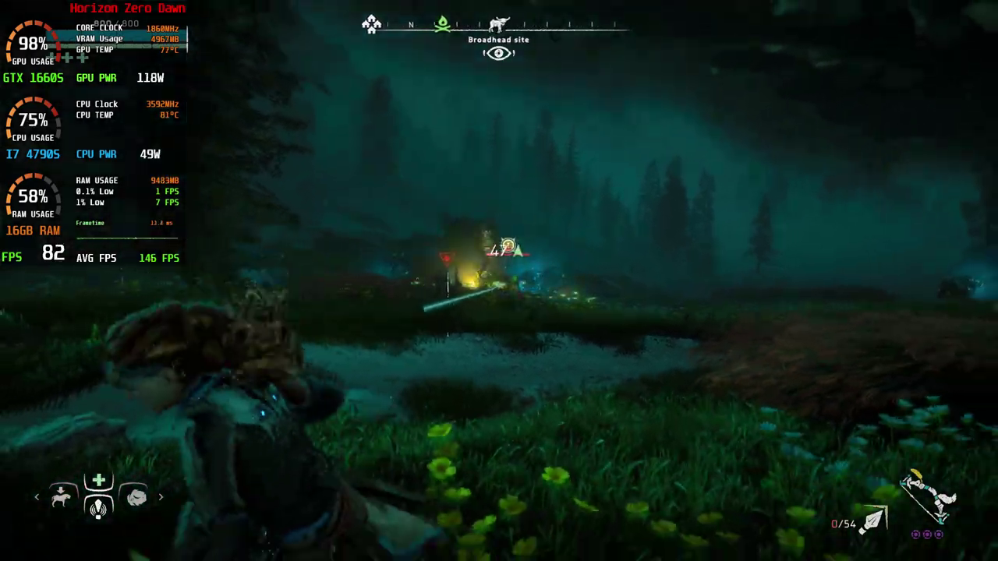
pyautogui.rightClick(499, 281)
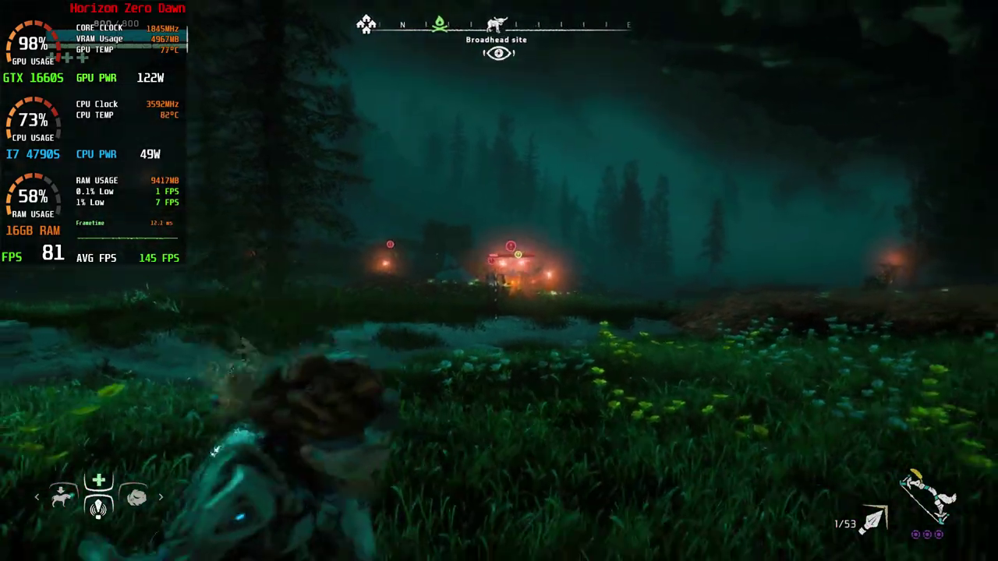
pyautogui.rightClick(499, 281)
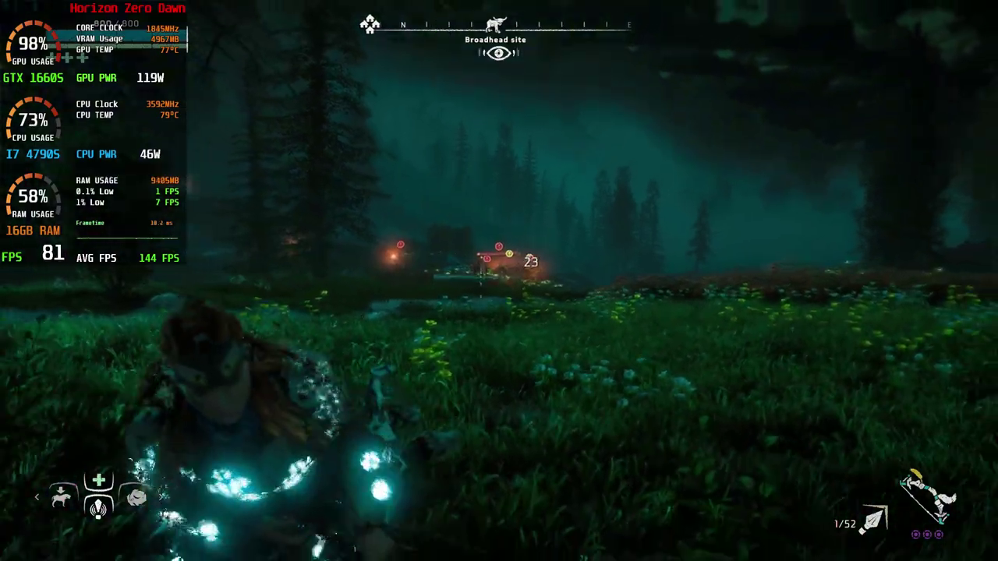
# Open the weapon wheel to choose a weapon and ammunition type
pyautogui.press('Tab')
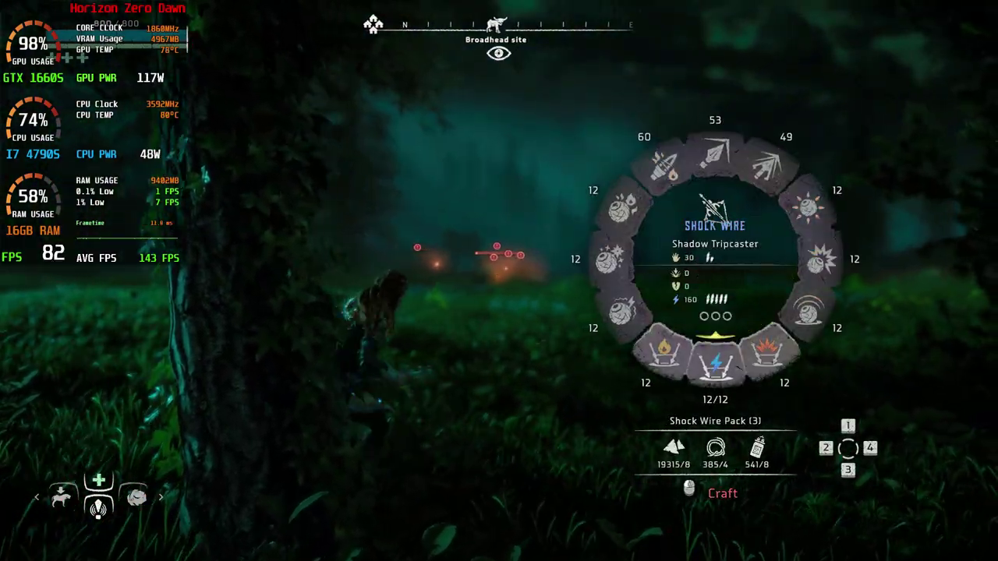